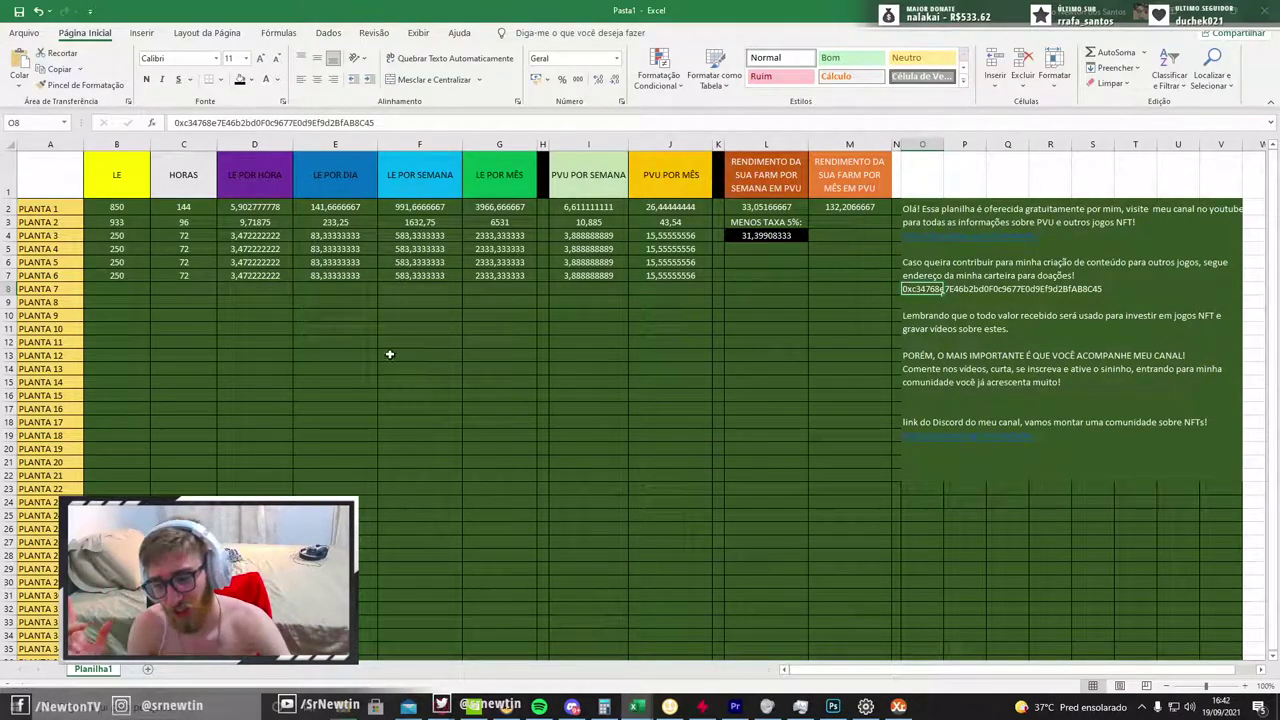
Look over the farm yield sheet from PLANTA 1 to PLANTA 40, including the notes beside the table
scroll(190, 412, "down", 11)
scroll(134, 291, "up", 2)
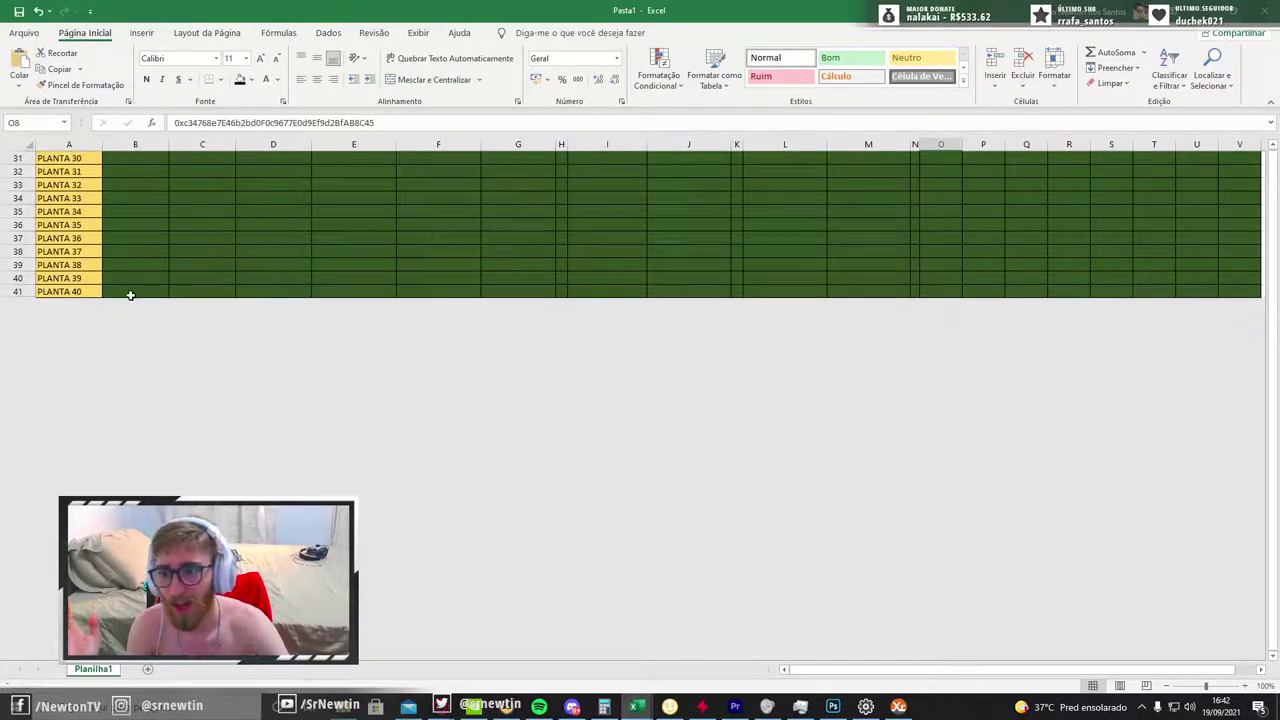
scroll(77, 303, "up", 10)
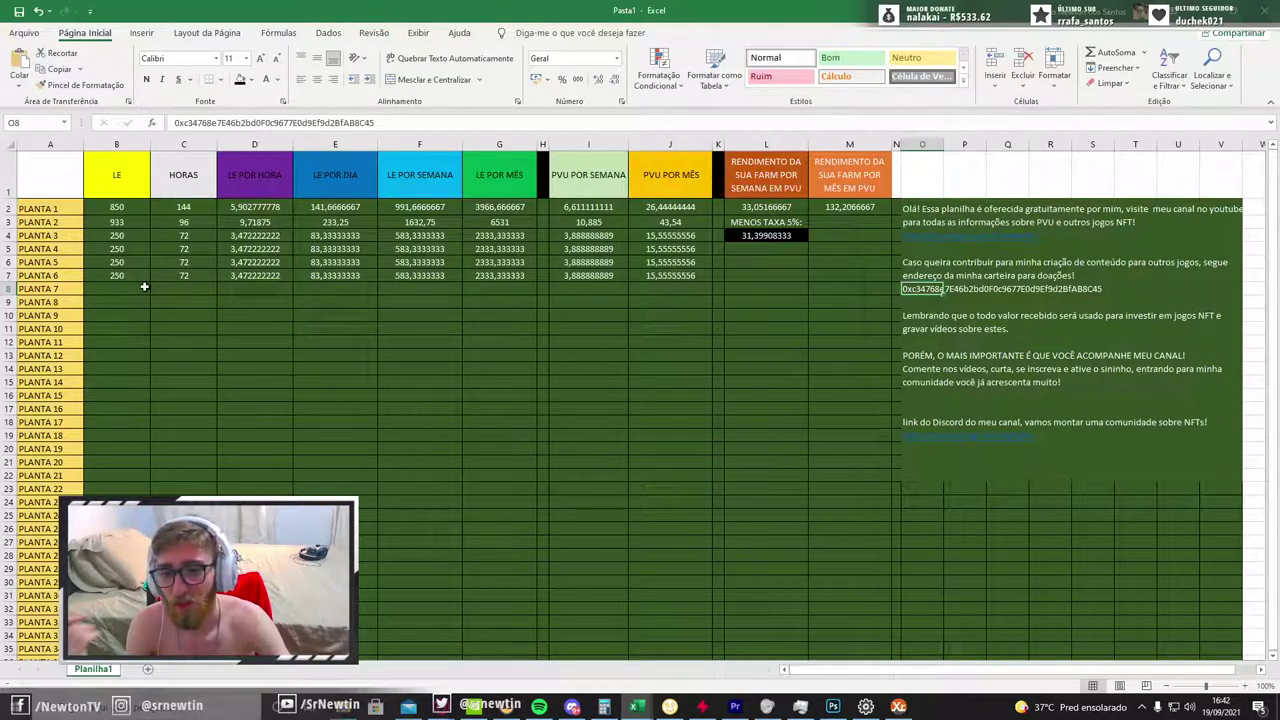
scroll(144, 287, "down", 2)
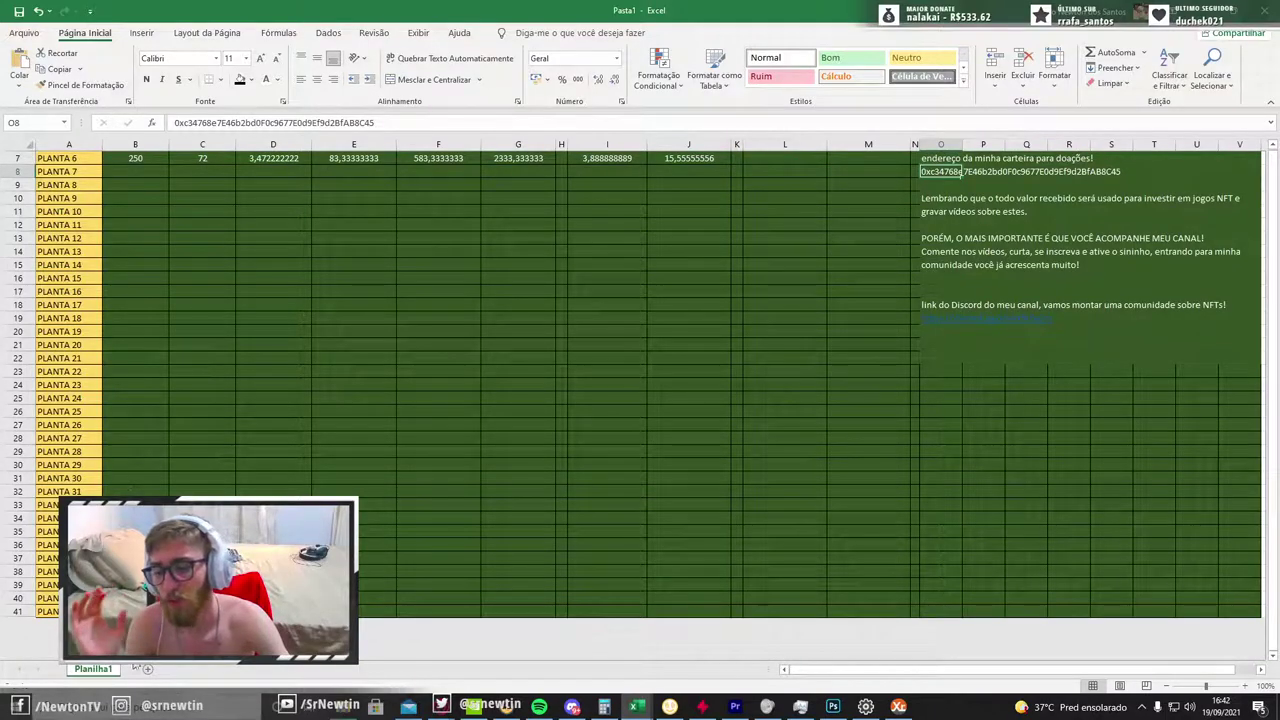
scroll(640, 400, "up", 2)
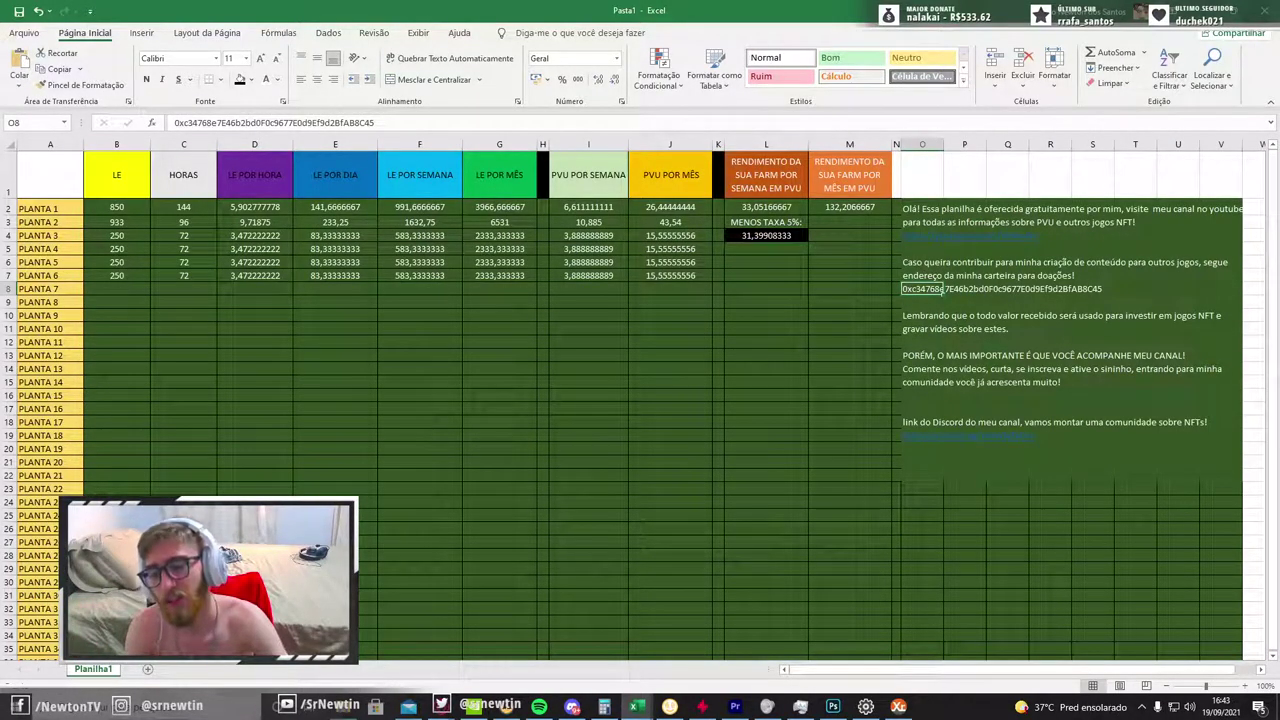
scroll(640, 400, "down", 2)
scroll(640, 400, "up", 2)
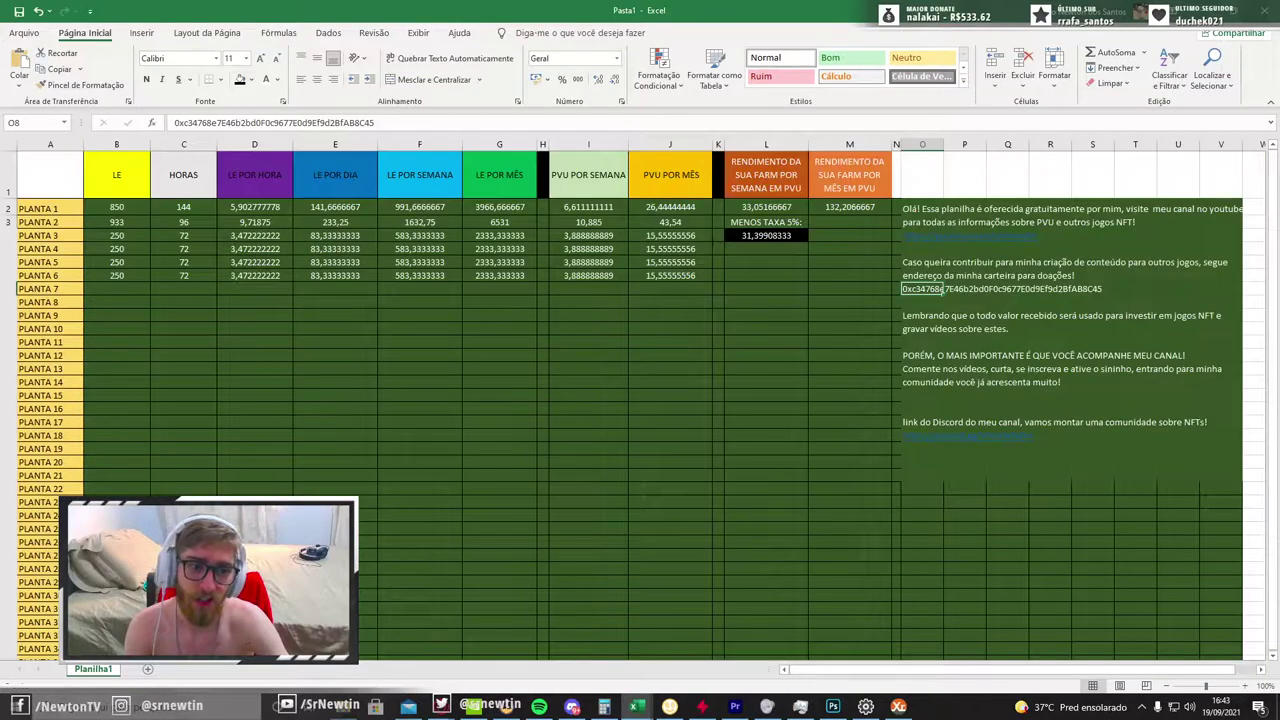
scroll(640, 400, "down", 4)
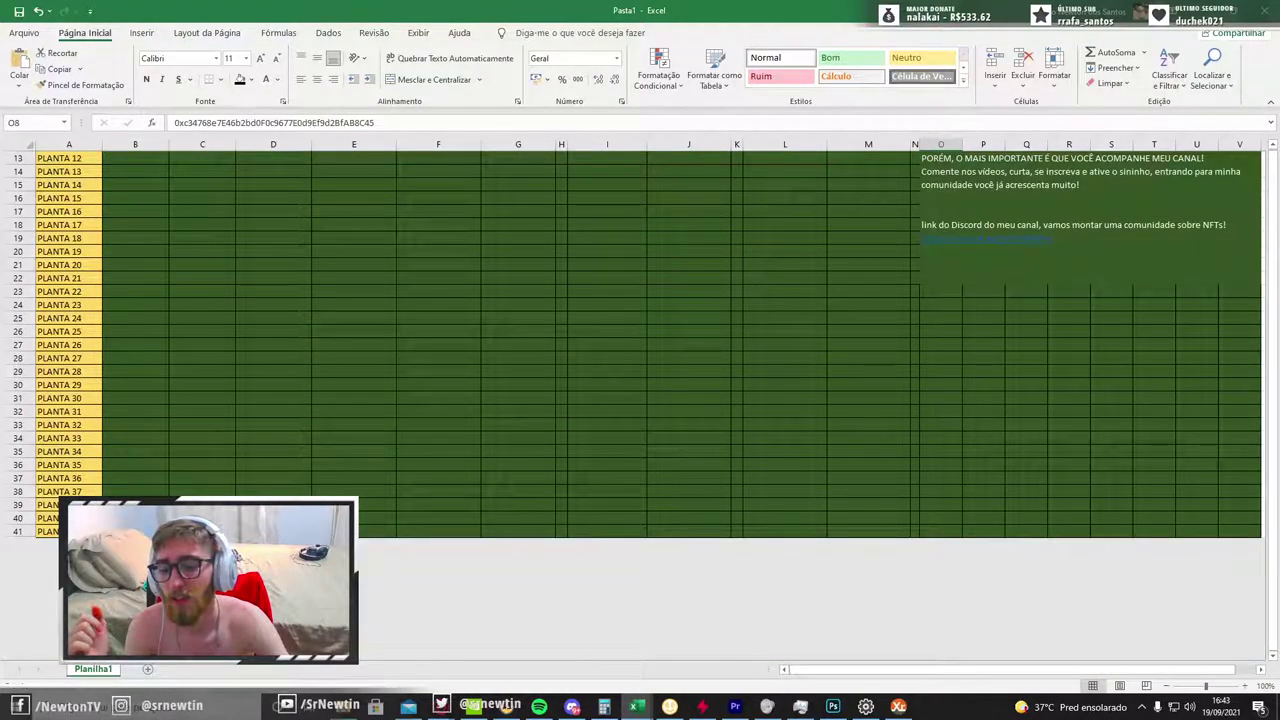
scroll(640, 400, "up", 4)
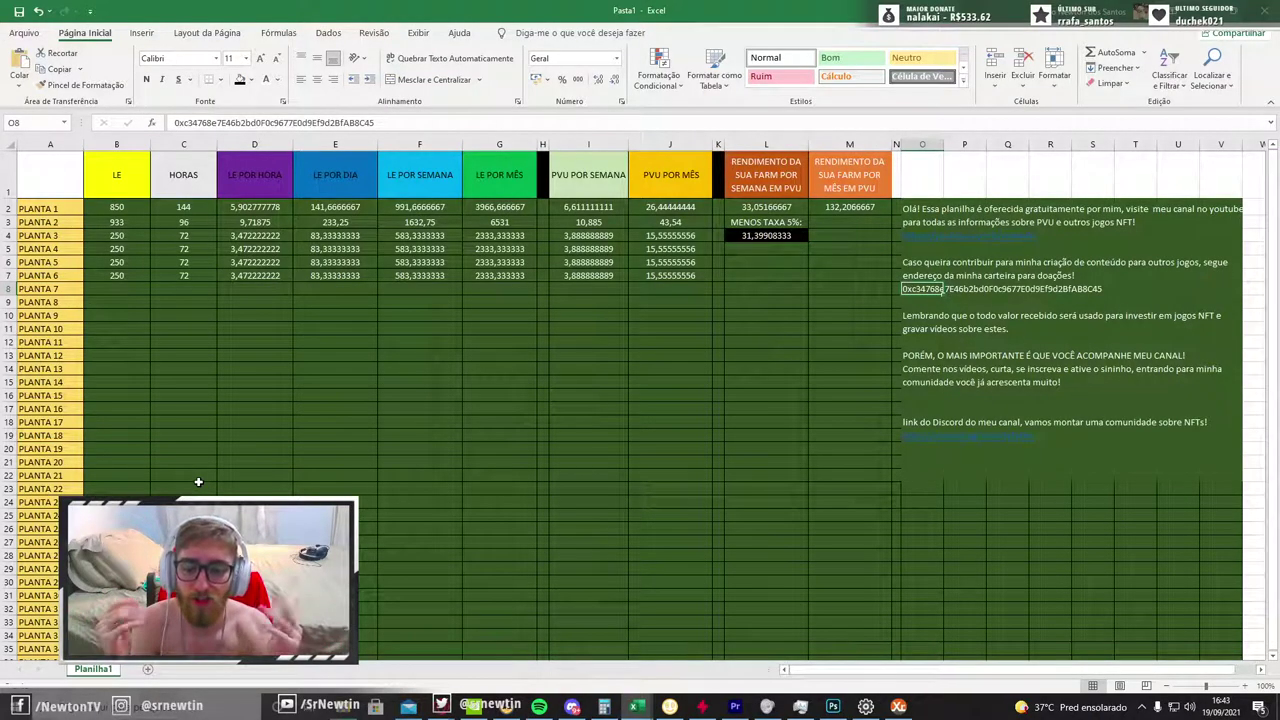
Switch to Discord and look through the server's member list and the message history of the geral channel
key("alt+Tab")
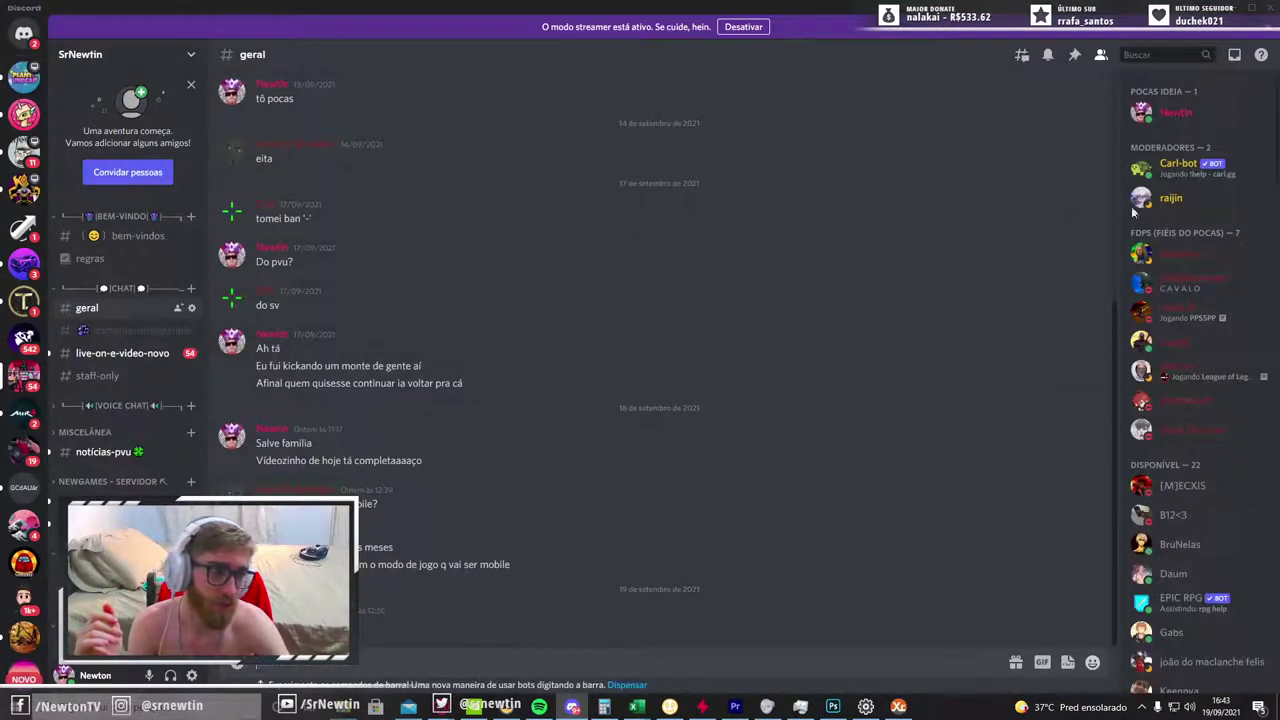
scroll(1191, 230, "down", 5)
scroll(1186, 363, "down", 10)
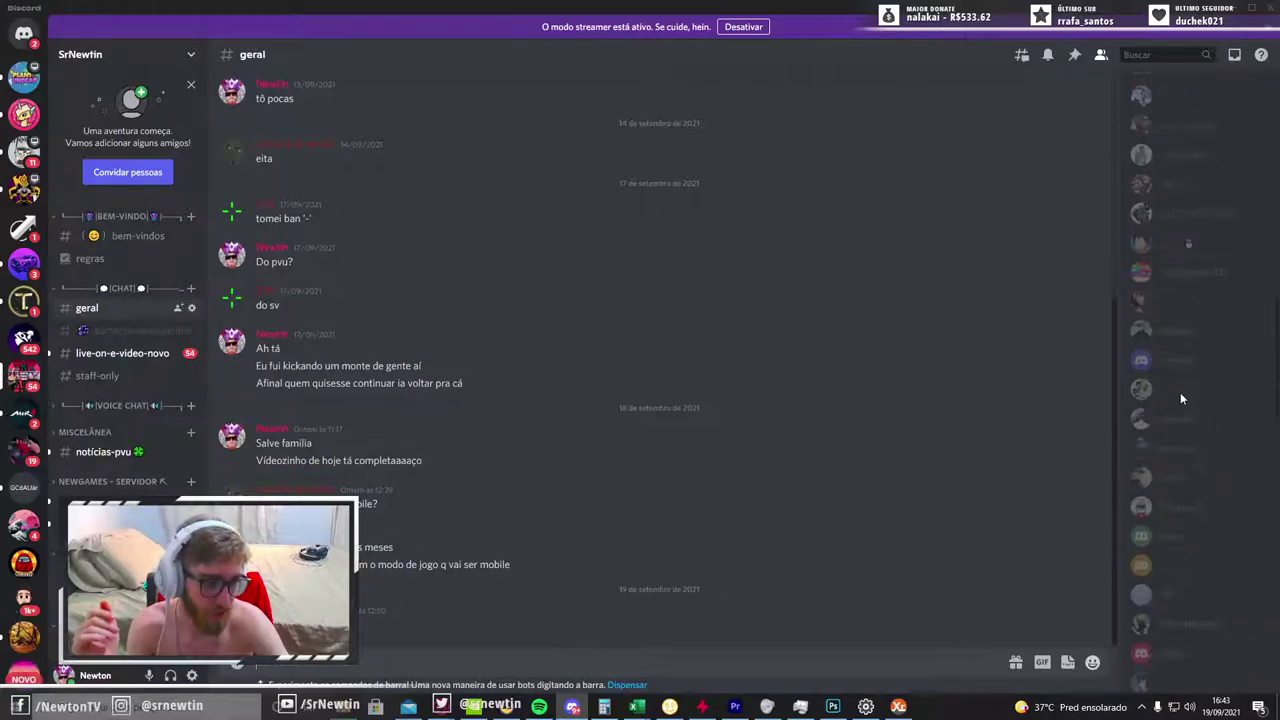
scroll(1170, 410, "down", 3)
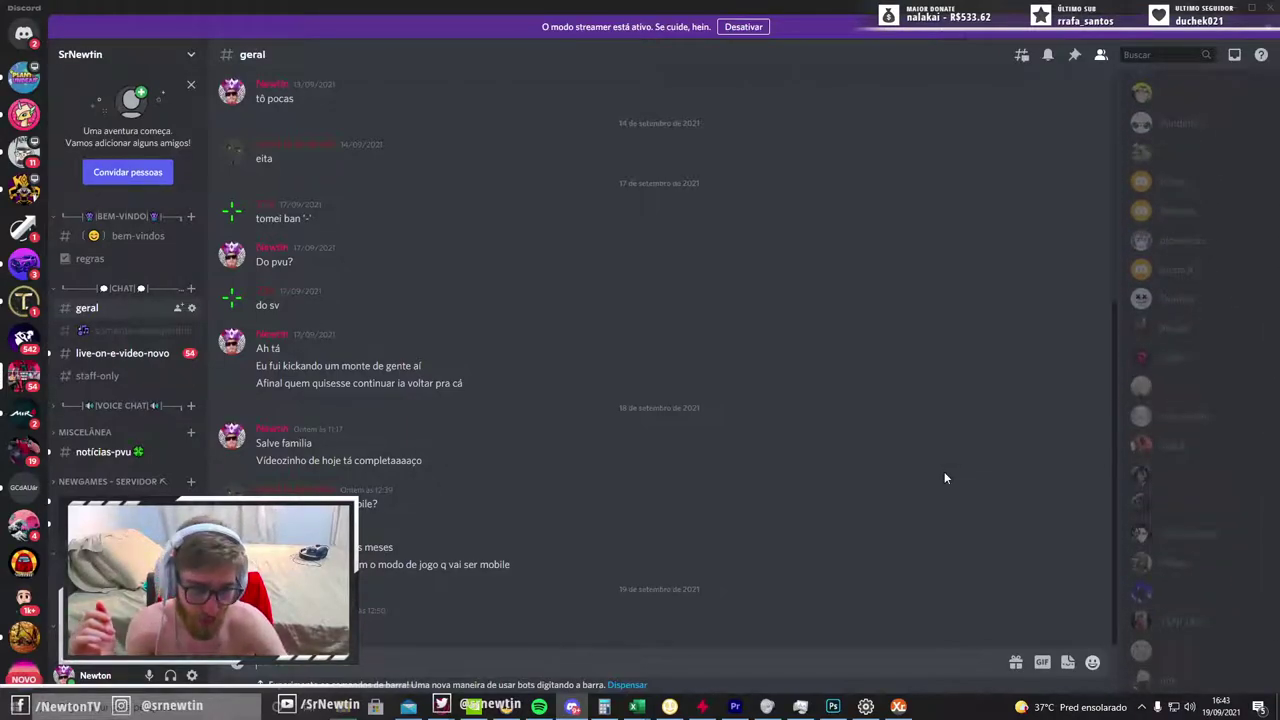
scroll(1235, 445, "down", 3)
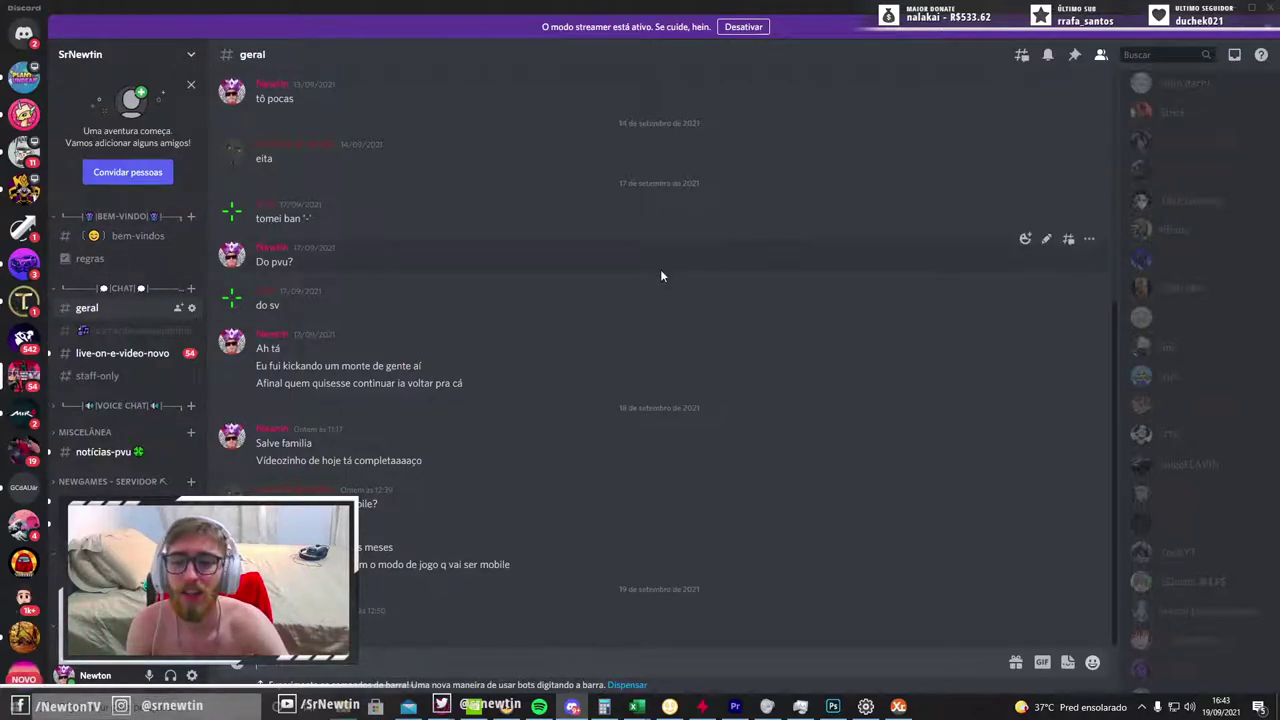
scroll(600, 425, "up", 4)
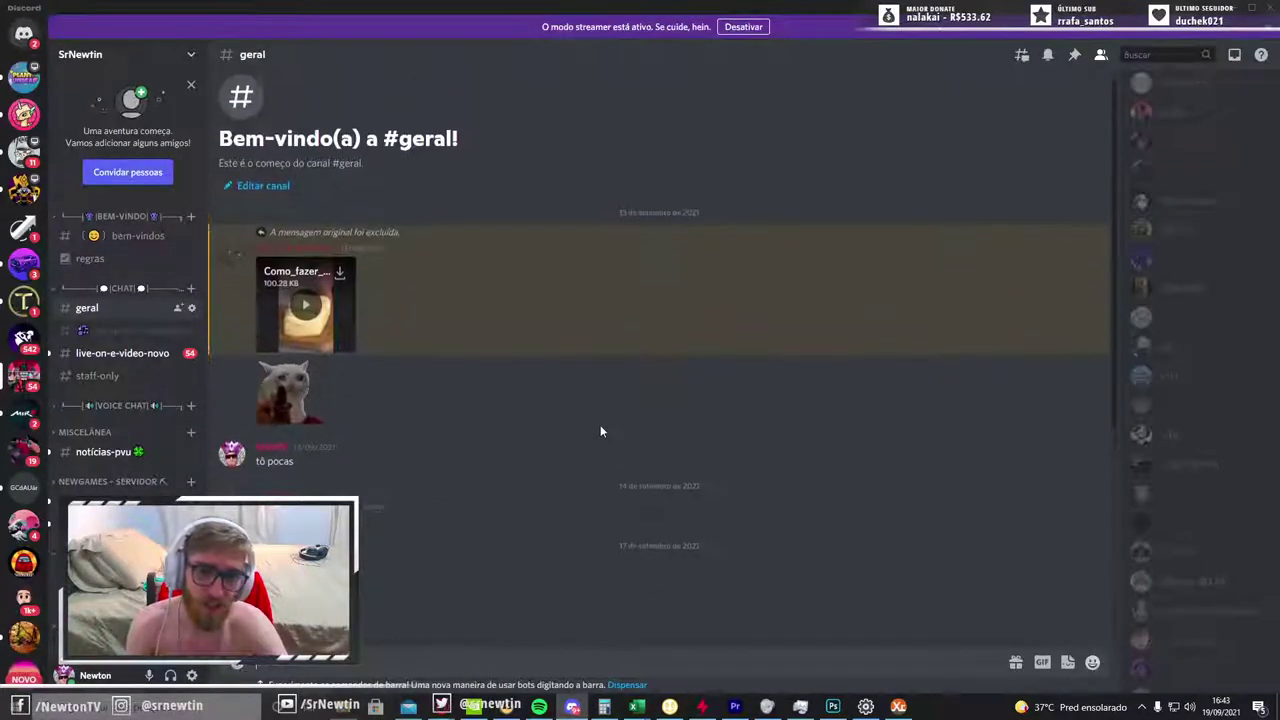
scroll(503, 392, "down", 4)
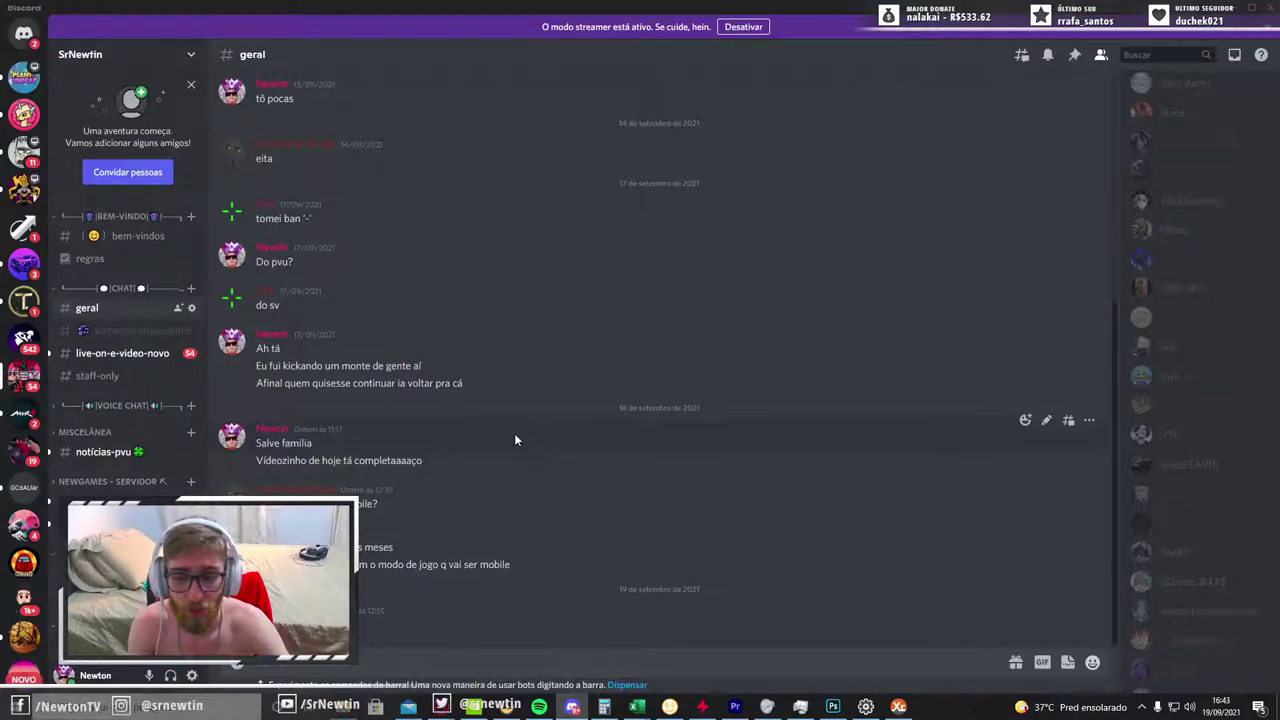
Read the LE to PVU conversion announcements in the notícias-pvu channel, and return to the Pasta1 workbook in Excel
left_click(115, 452)
scroll(458, 338, "down", 5)
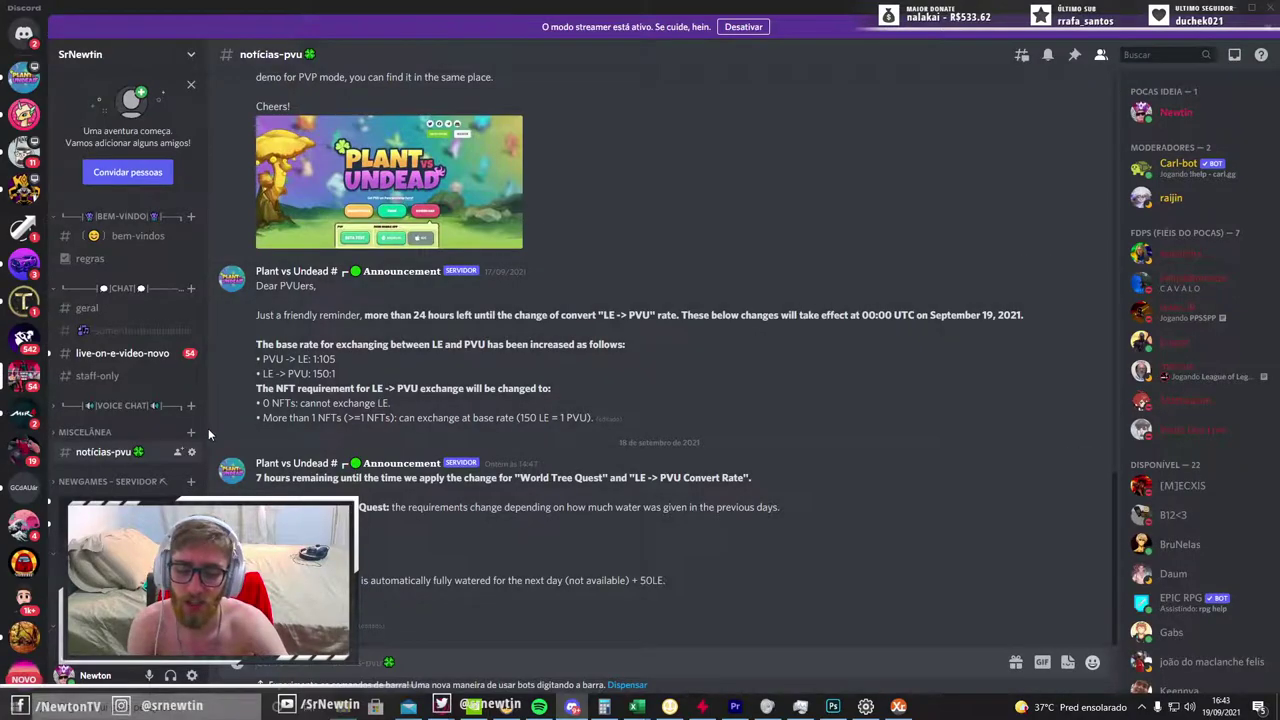
key("alt+Tab")
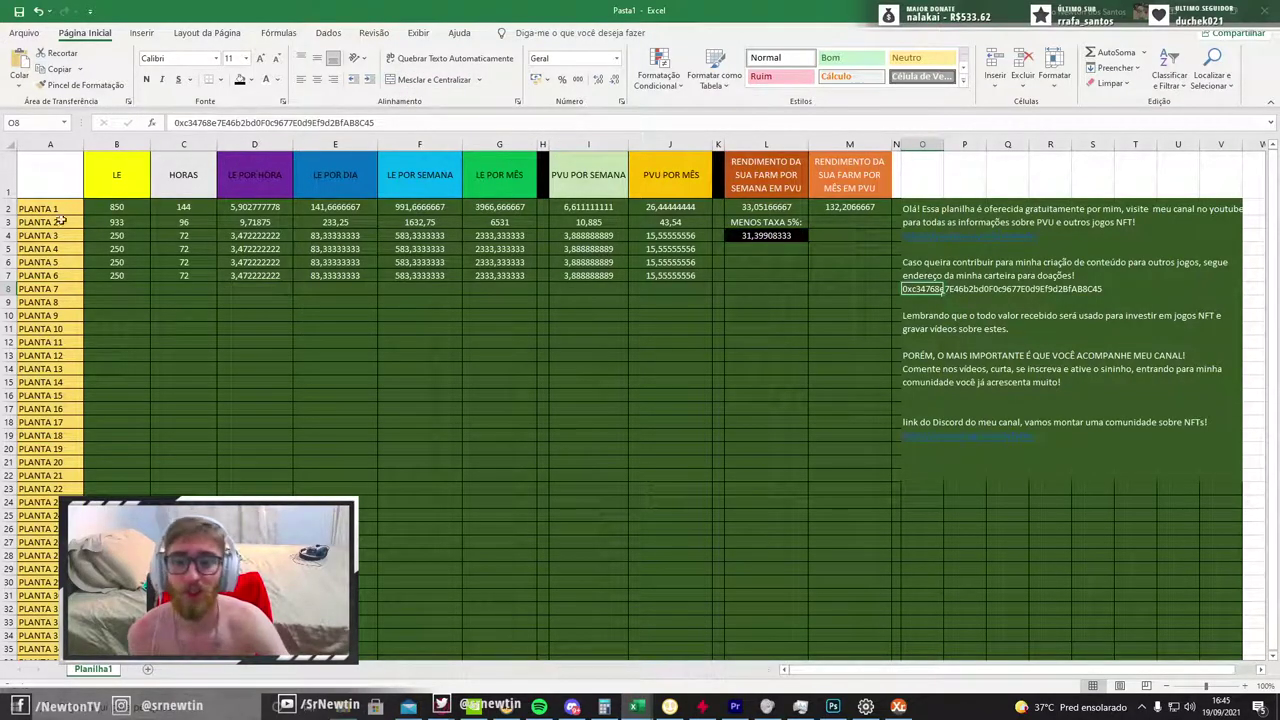
Check the LE and HORAS entries of PLANTA 1 and the LE entry of PLANTA 2
left_click(98, 207)
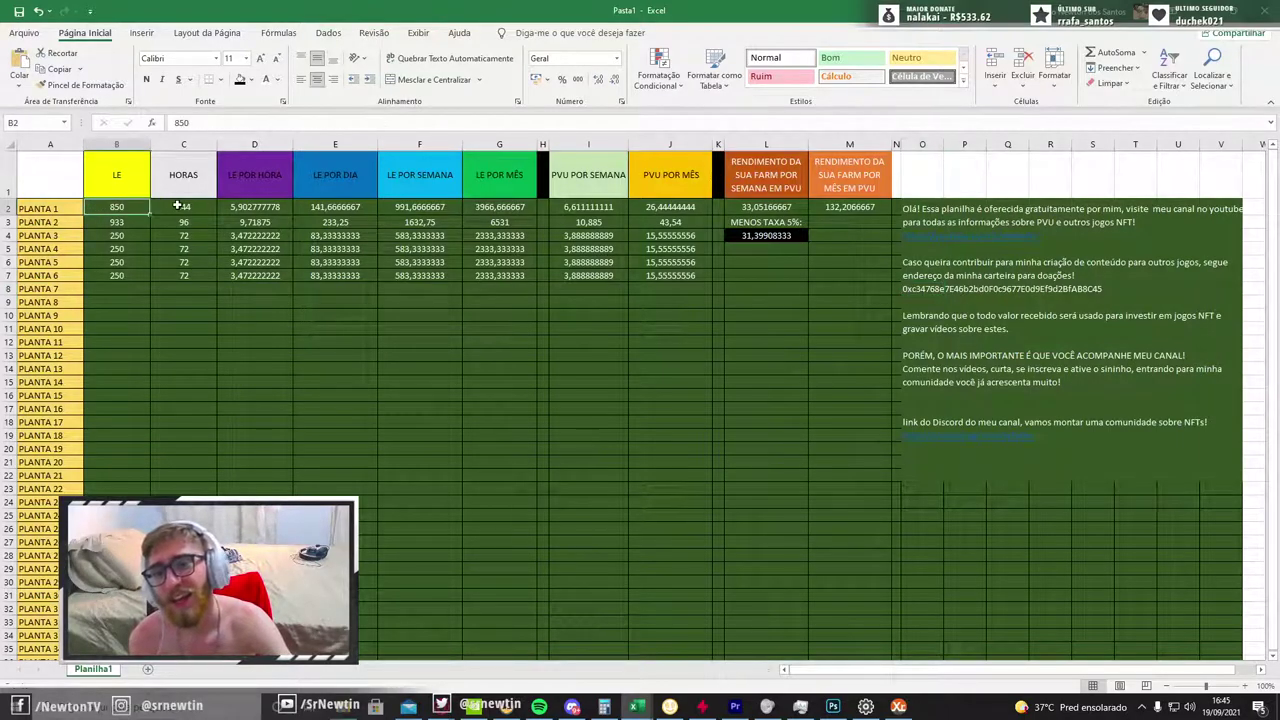
left_click(183, 207)
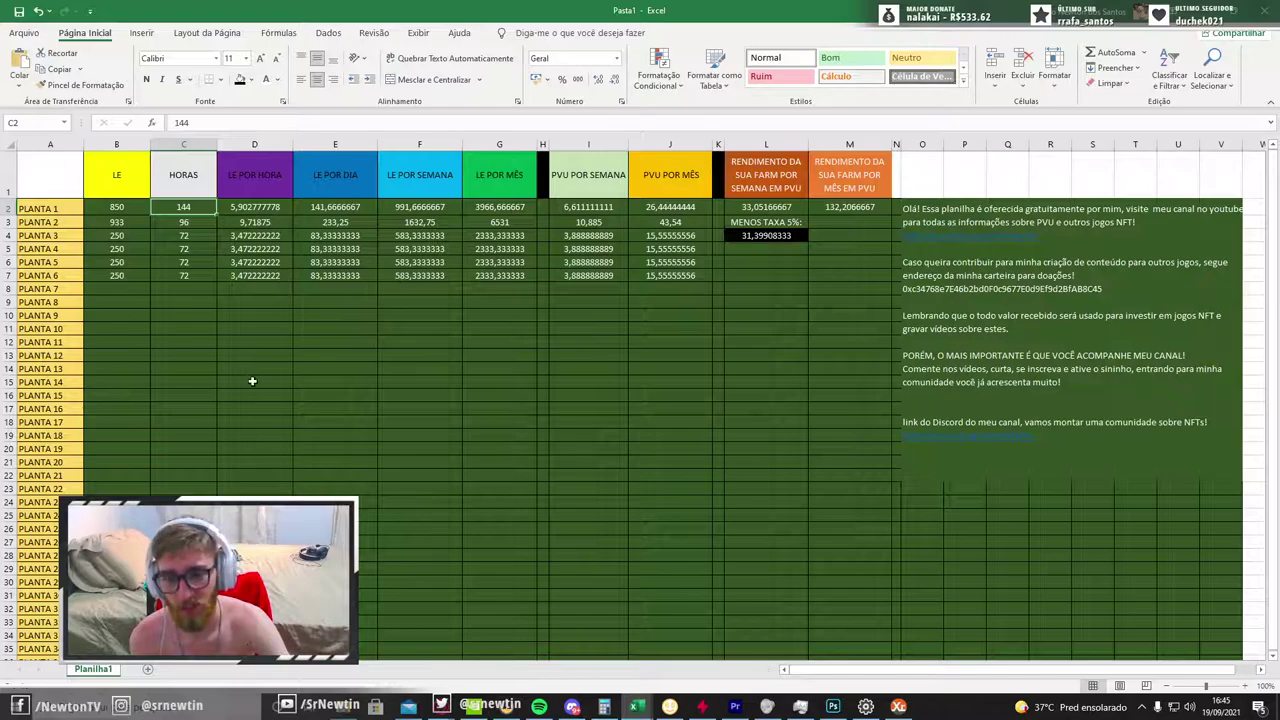
left_click(135, 222)
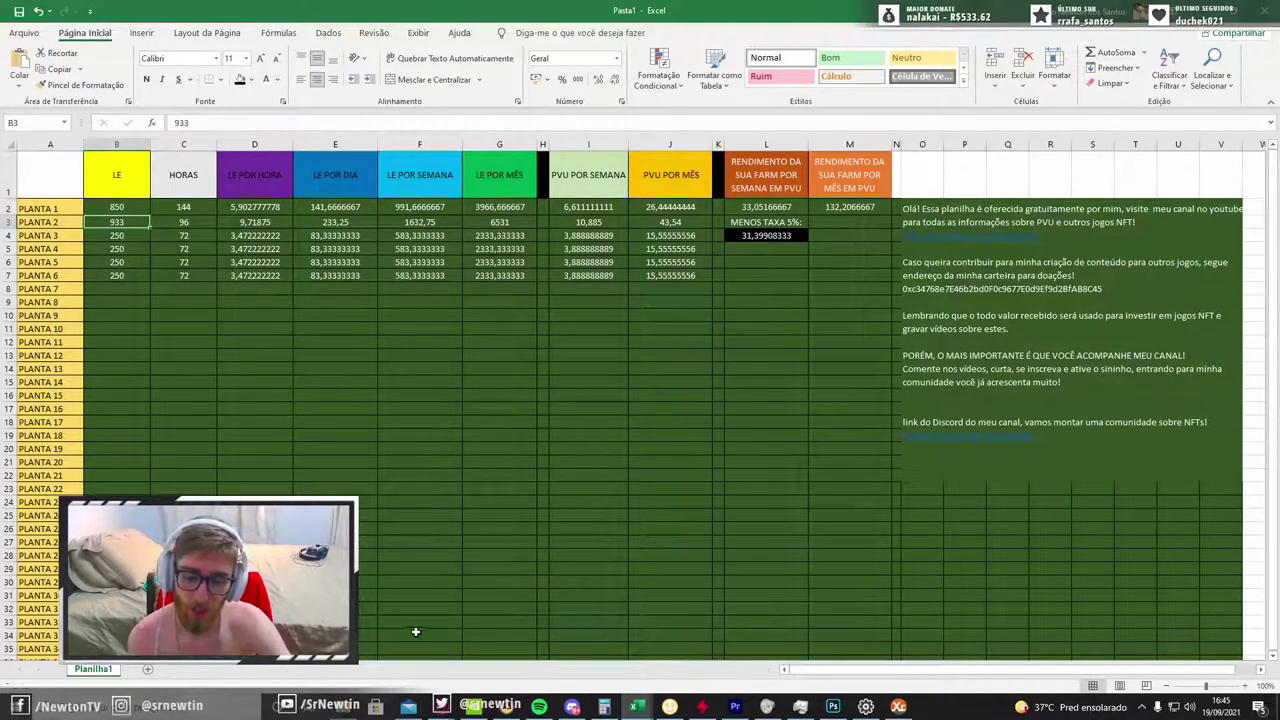
left_click(122, 208)
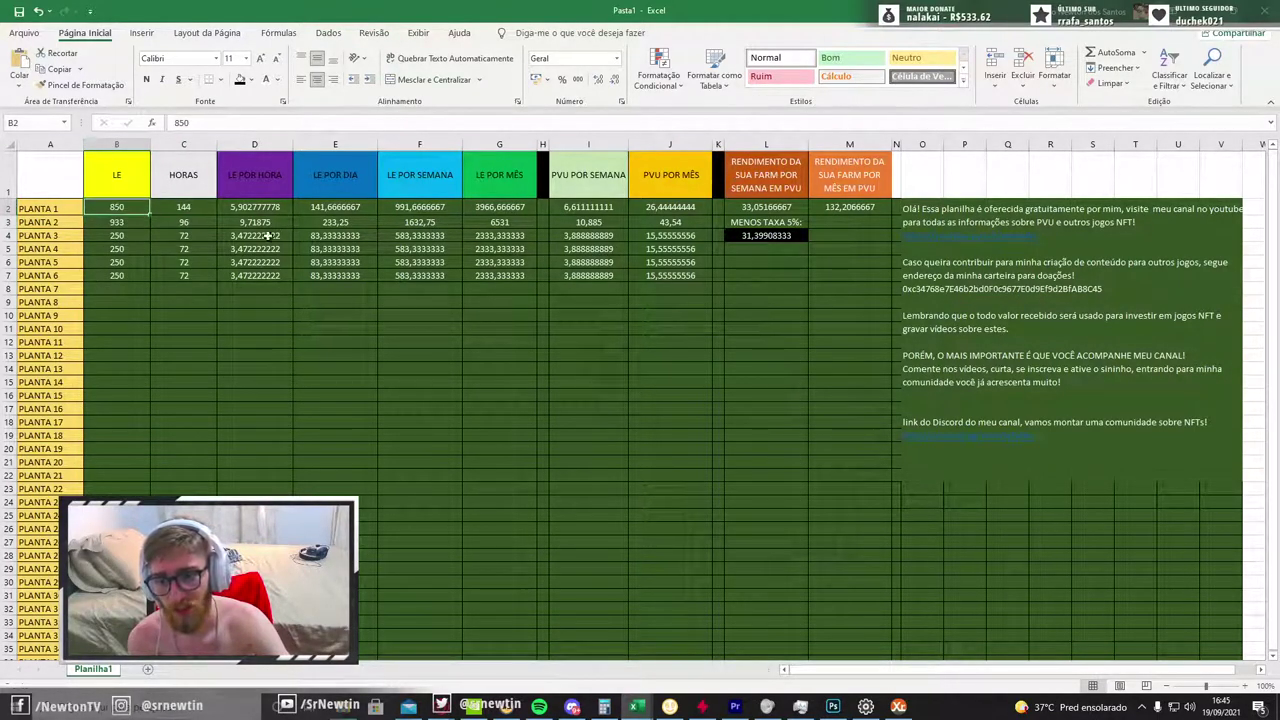
Switch to the Plant vs Undead farm page in the browser and inspect each plant's LE and hours figures
mouse_move(460, 705)
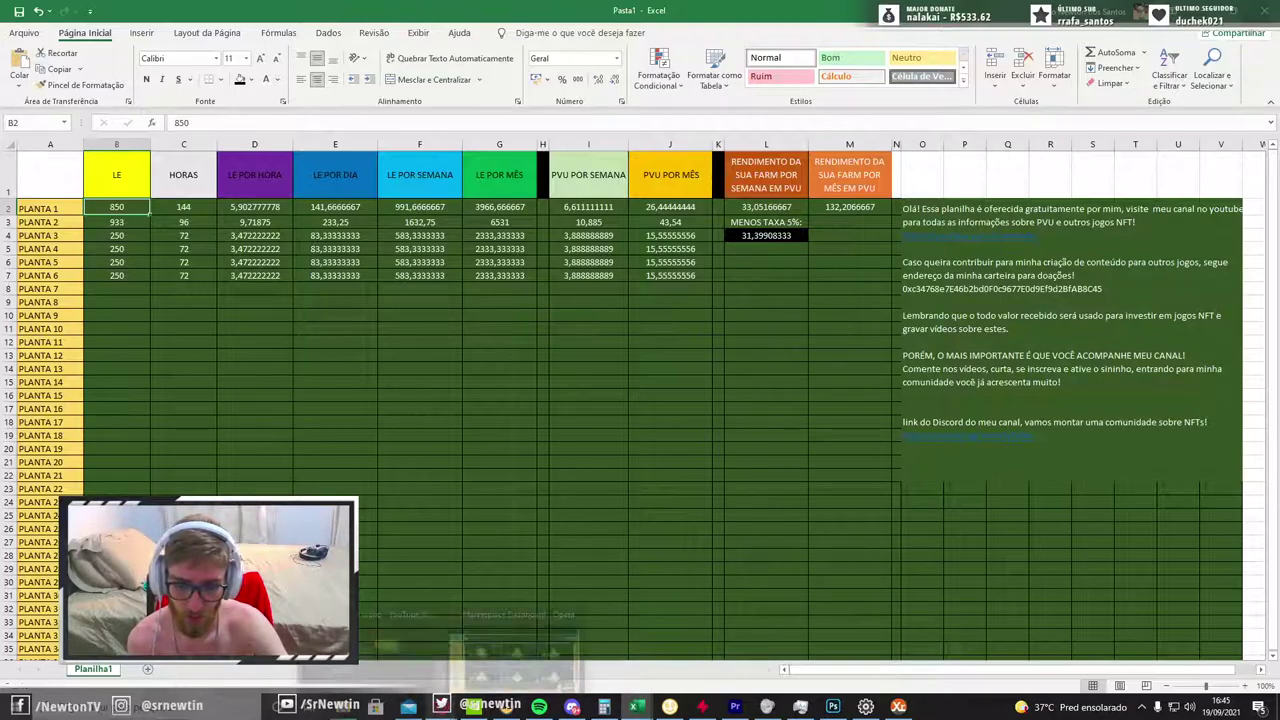
left_click(494, 641)
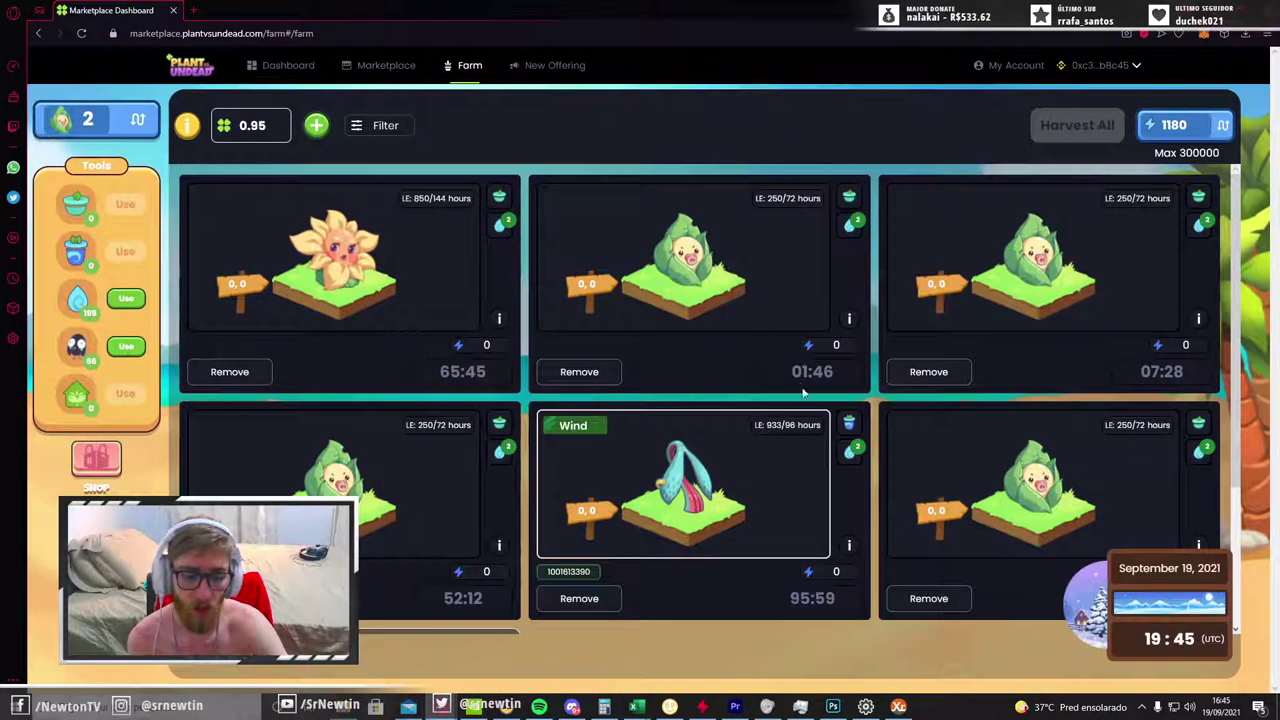
scroll(665, 470, "down", 2)
scroll(680, 430, "up", 2)
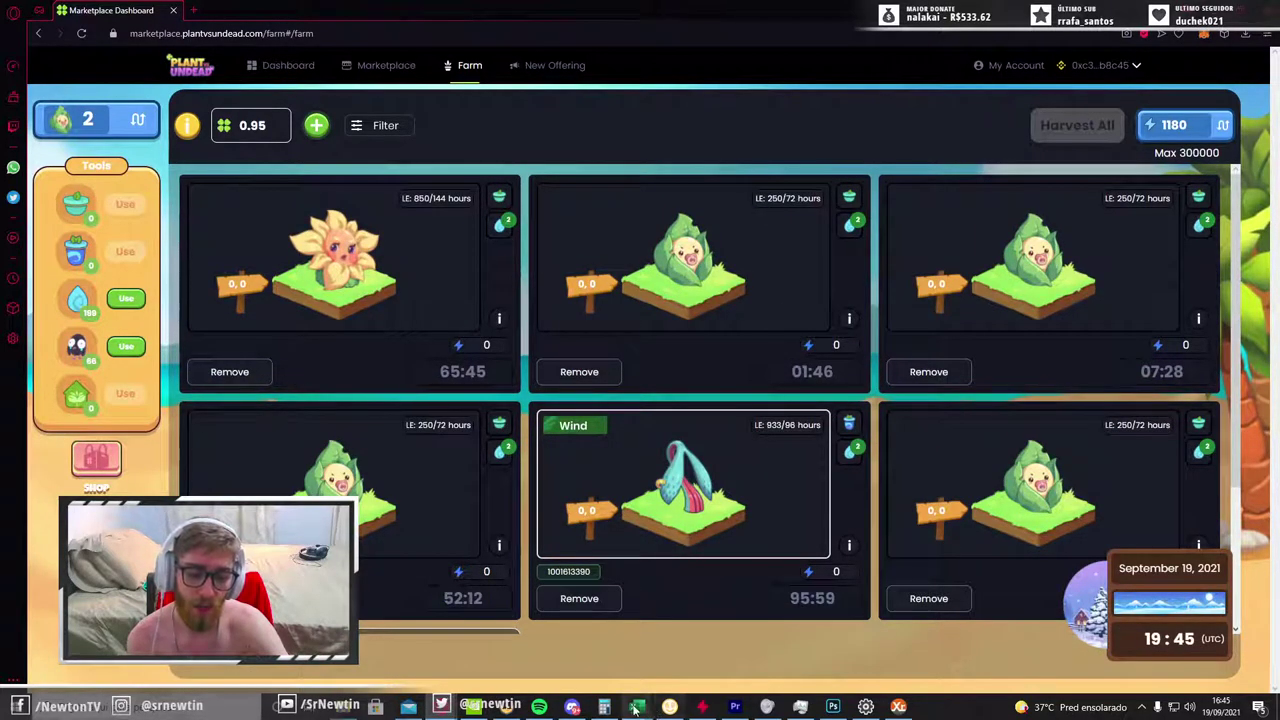
Return to the Pasta1 workbook in Excel and review the LE entries of PLANTA 1 through PLANTA 6
mouse_move(635, 709)
left_click(565, 650)
left_click(118, 207)
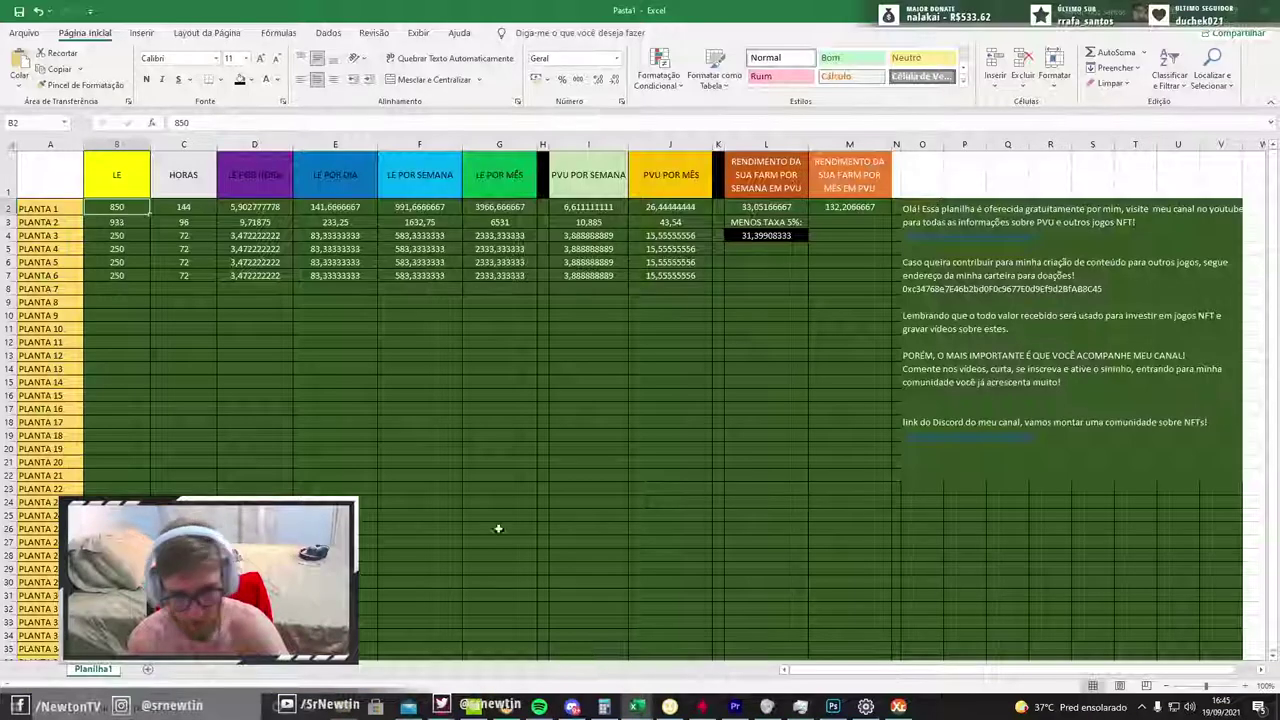
left_click(122, 223)
left_click(119, 235)
left_click(124, 249)
left_click(134, 262)
left_click(132, 275)
left_click(134, 248)
left_click(124, 235)
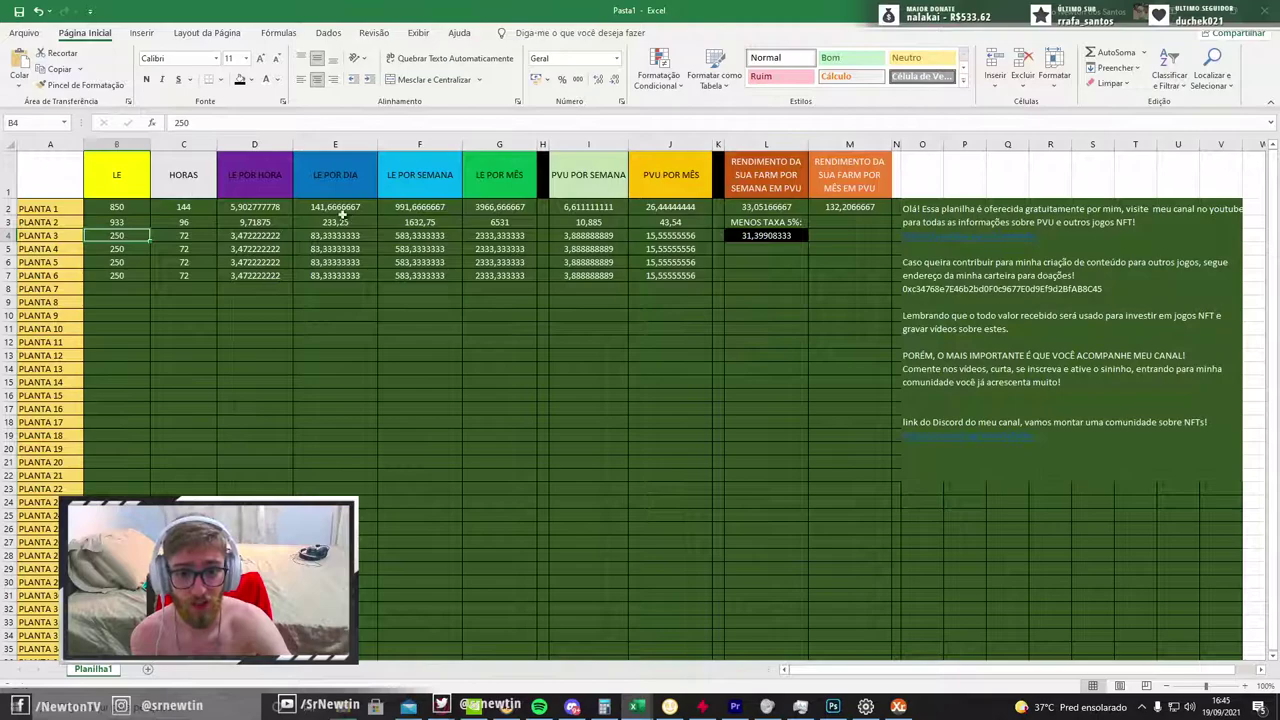
left_click(124, 207)
left_click(125, 221)
left_click(126, 235)
left_click(128, 249)
left_click(126, 262)
left_click(126, 275)
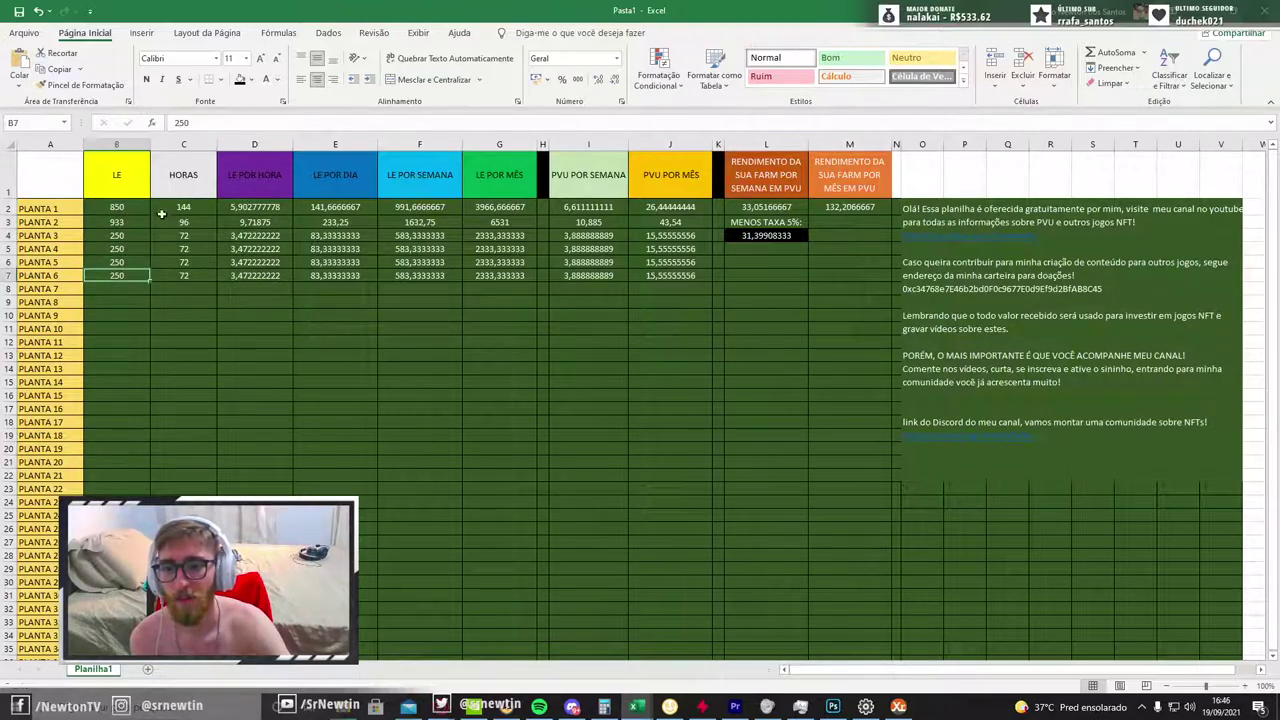
Review the HORAS entries from PLANTA 1 to PLANTA 5 and recheck the LE entries of PLANTA 2 and PLANTA 3
left_click(180, 208)
left_click(183, 222)
left_click(185, 236)
left_click(186, 250)
left_click(186, 264)
left_click(184, 207)
left_click(122, 222)
left_click(122, 236)
left_click(66, 210)
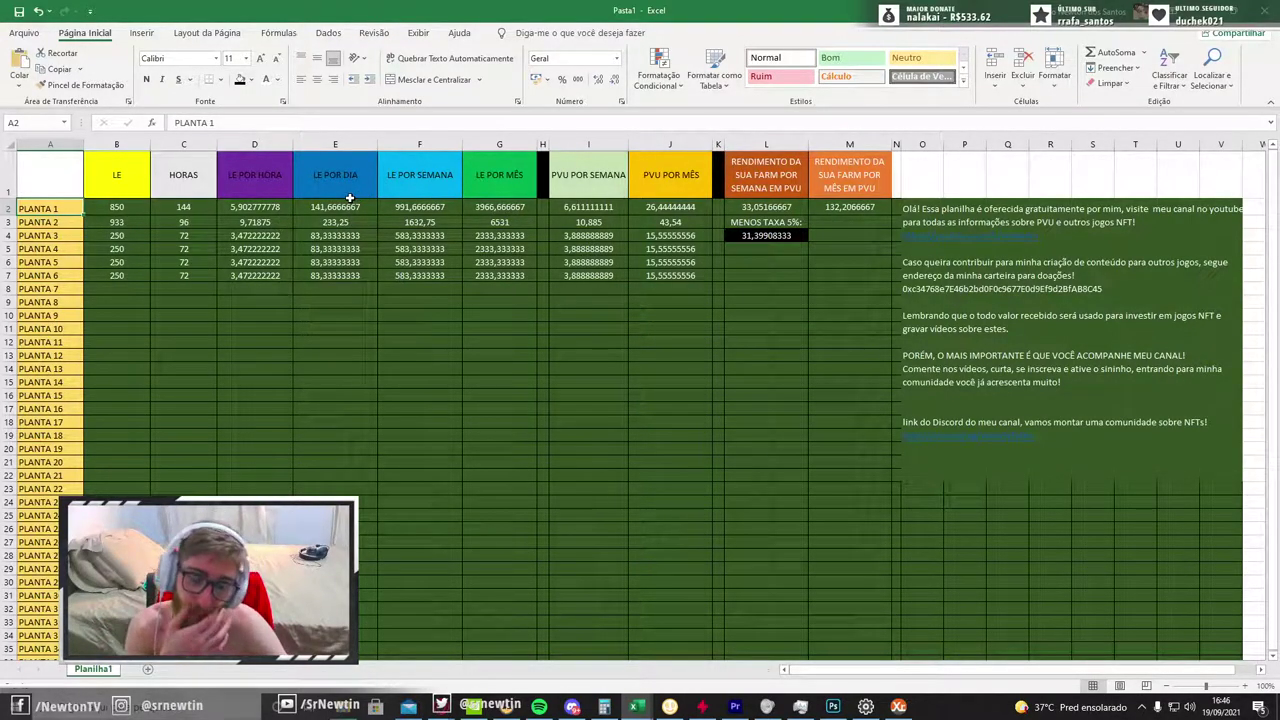
Examine the LE POR HORA formulas and values for PLANTA 1 through PLANTA 6
left_click(268, 207)
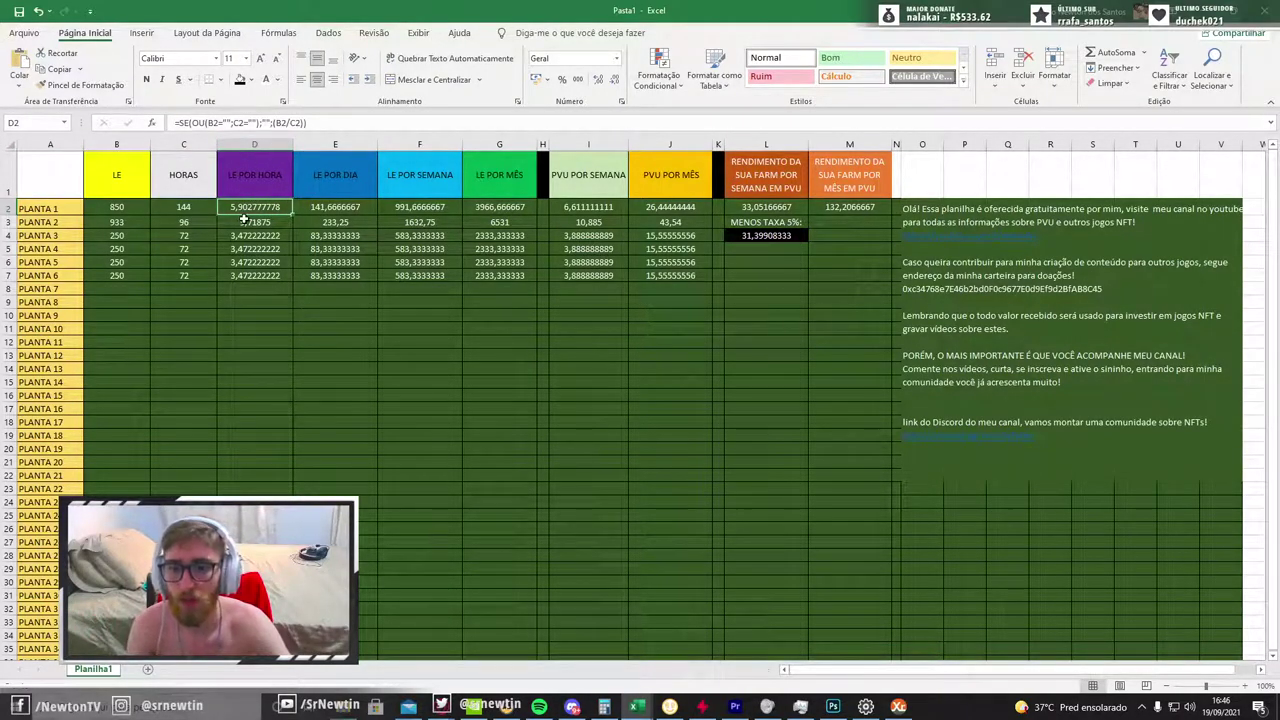
left_click(249, 221)
left_click(252, 208)
left_click(254, 224)
key("Down")
key("Down")
key("Down")
key("Down")
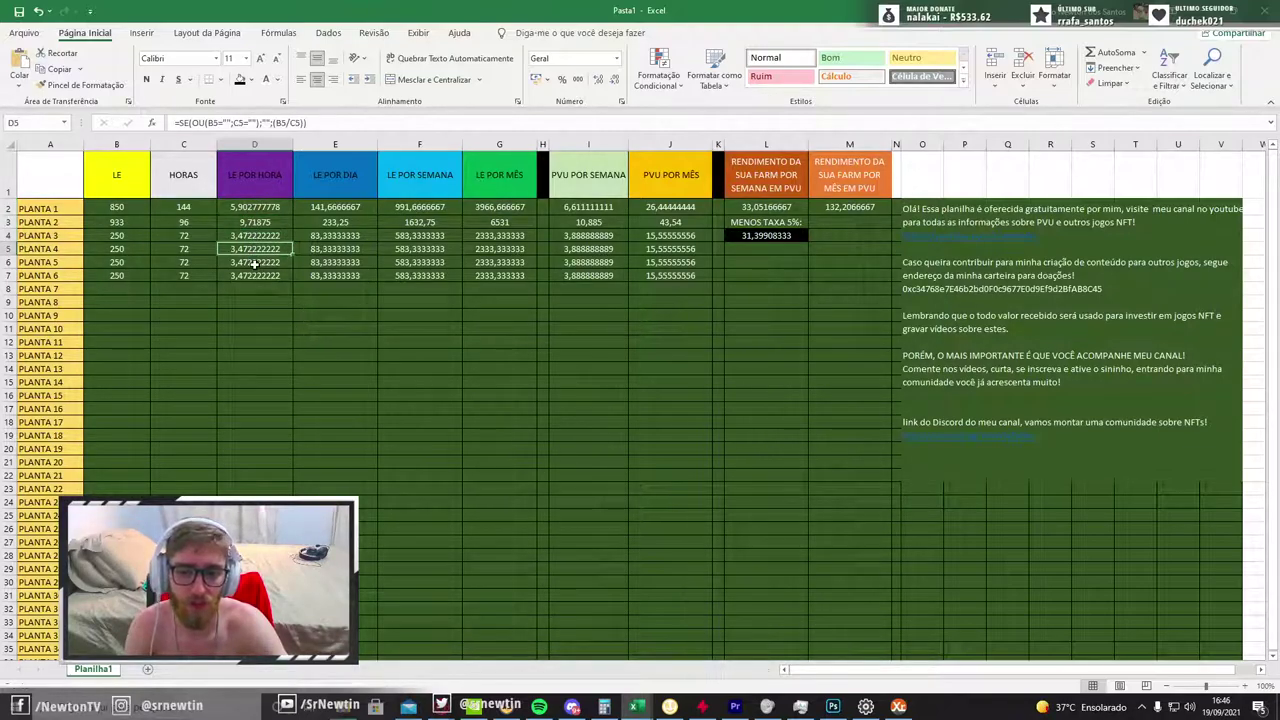
key("Up")
key("Up")
key("Up")
key("Up")
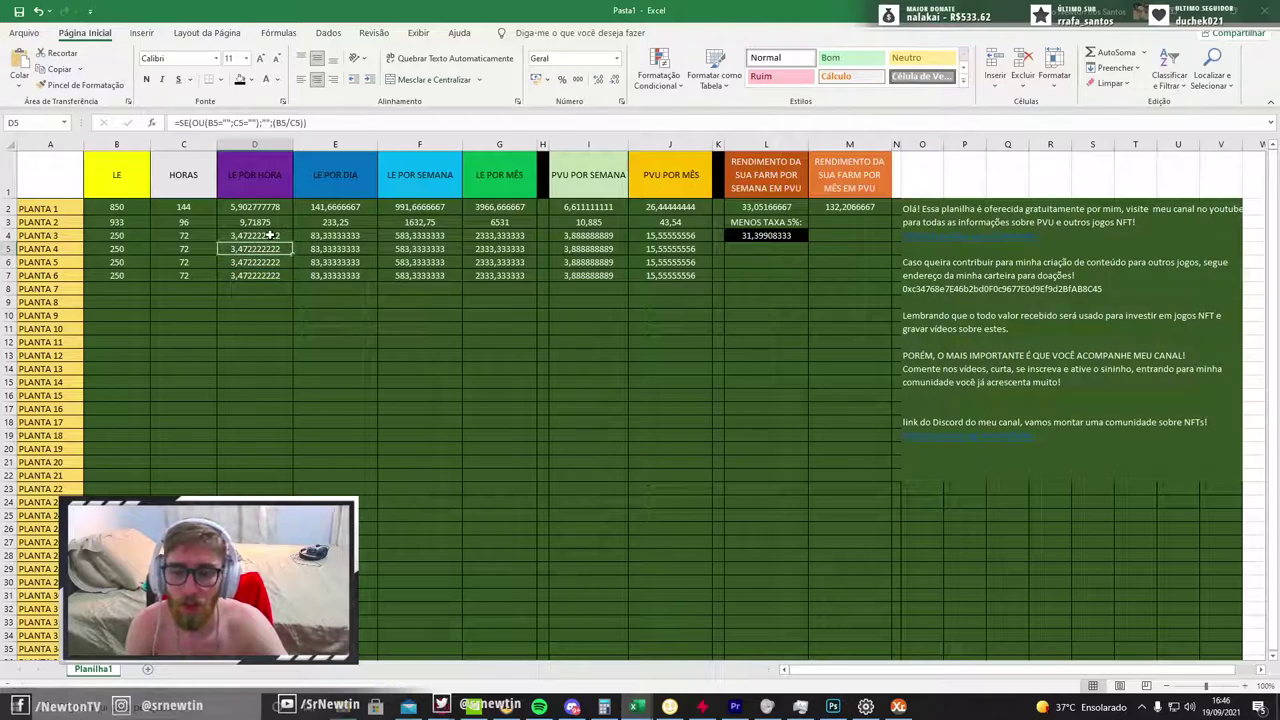
left_click(274, 206)
key("Down")
key("Down")
key("Down")
key("Down")
key("Down")
key("Up")
key("Up")
key("Up")
key("Up")
key("Up")
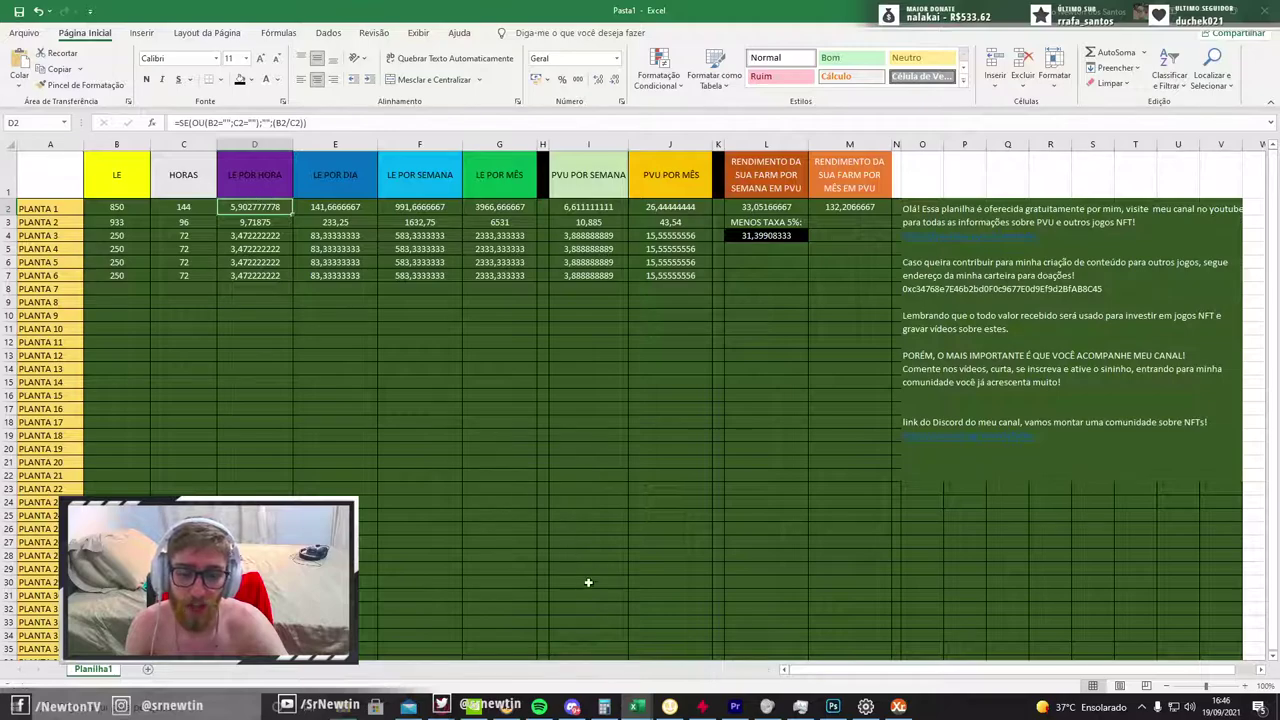
View the NFT plant cost-benefit workbook, and return to the Pasta1 workbook
mouse_move(637, 707)
left_click(705, 665)
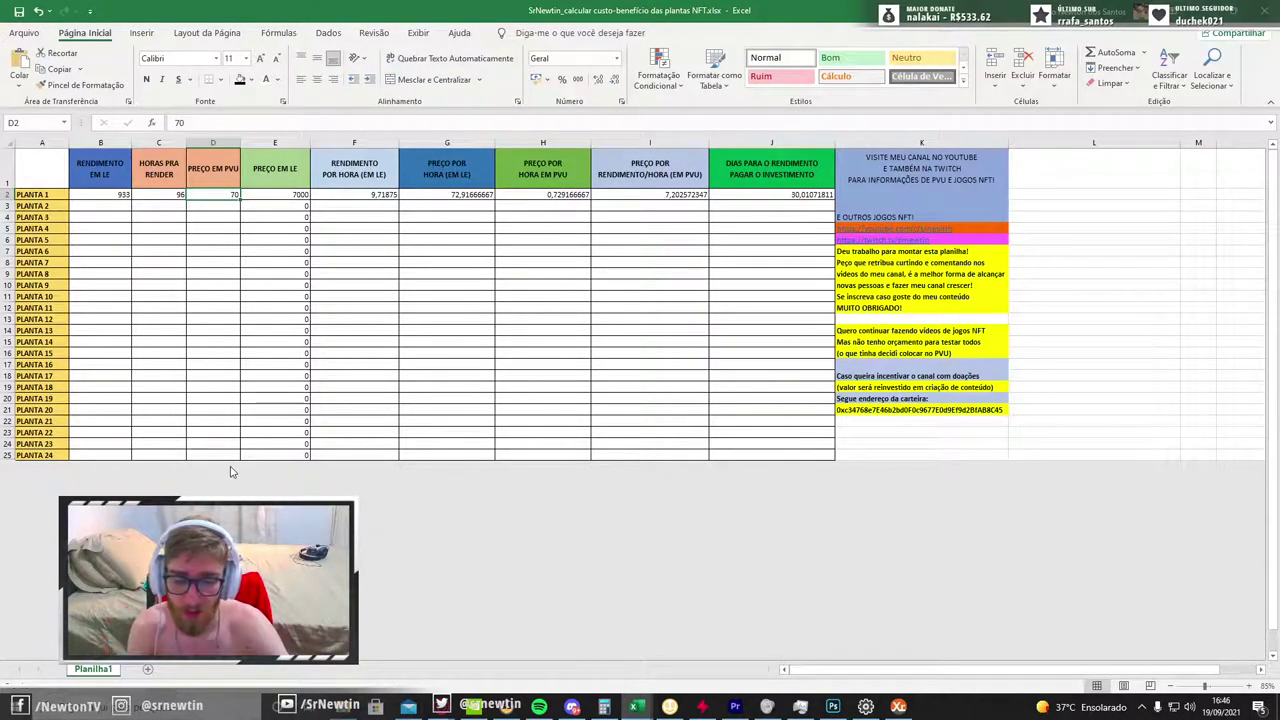
mouse_move(634, 706)
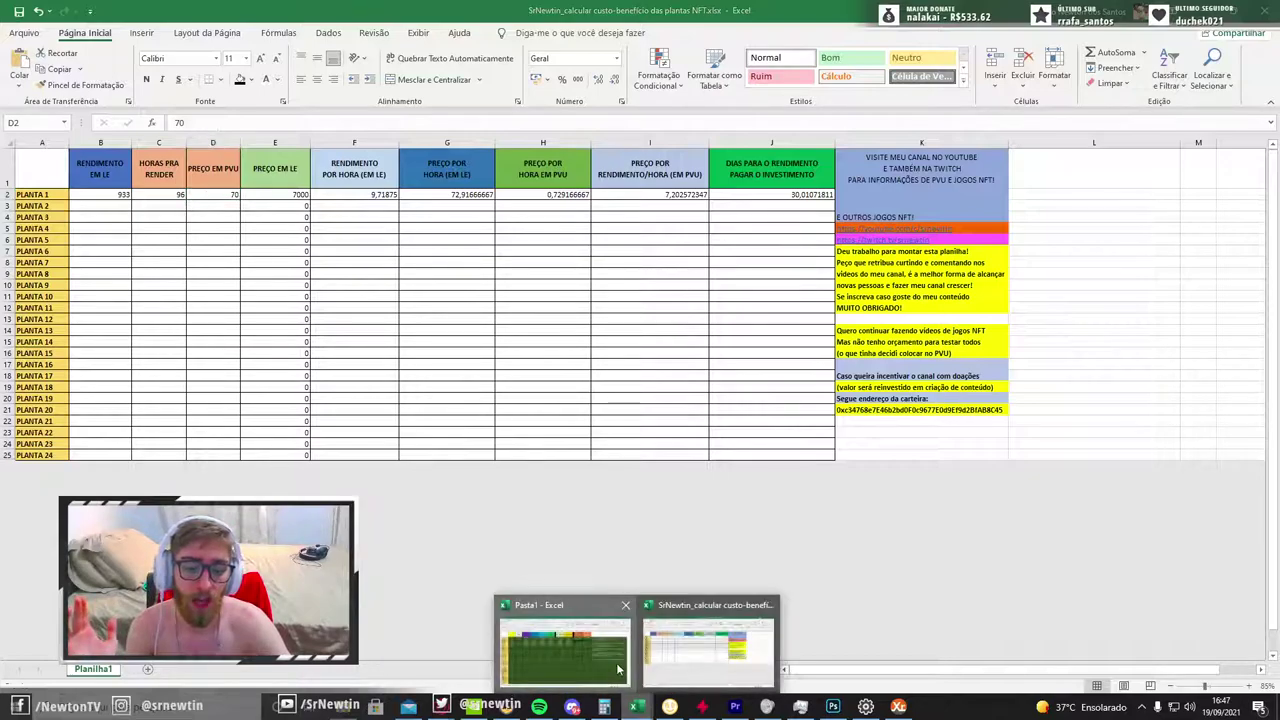
left_click(618, 668)
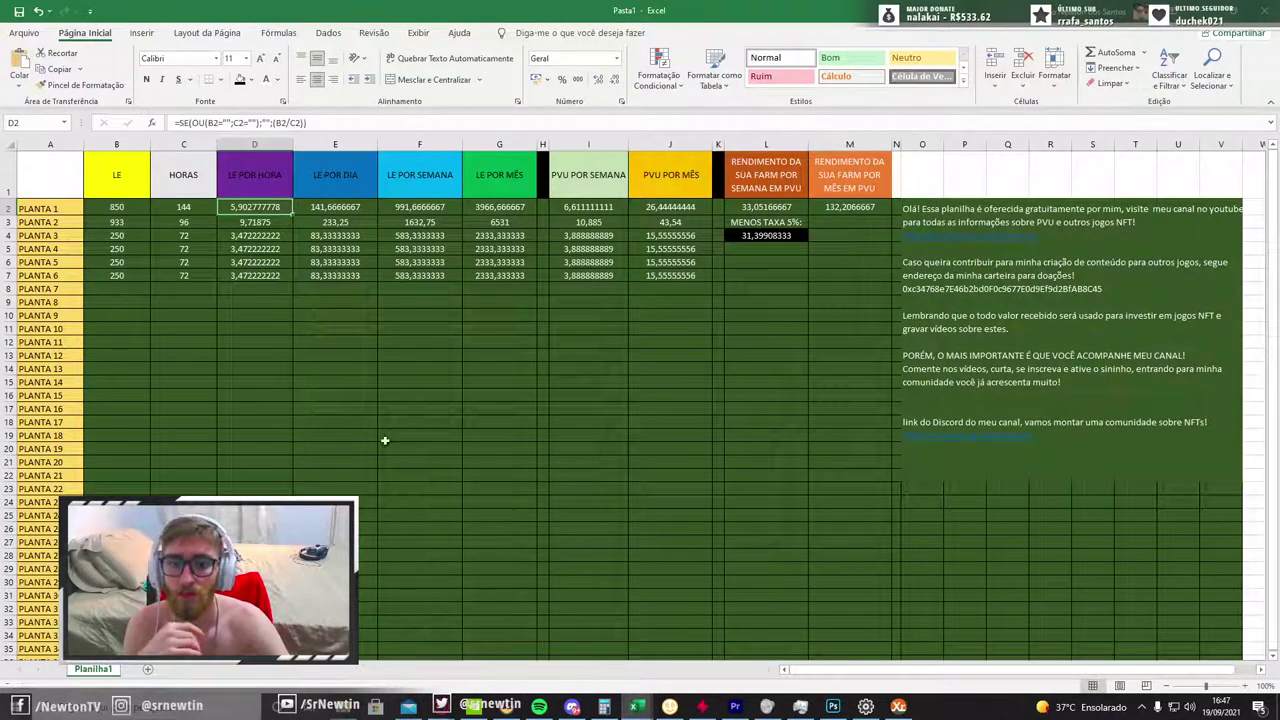
Go through the LE POR DIA, LE POR SEMANA and LE POR MÊS column headings
left_click(330, 176)
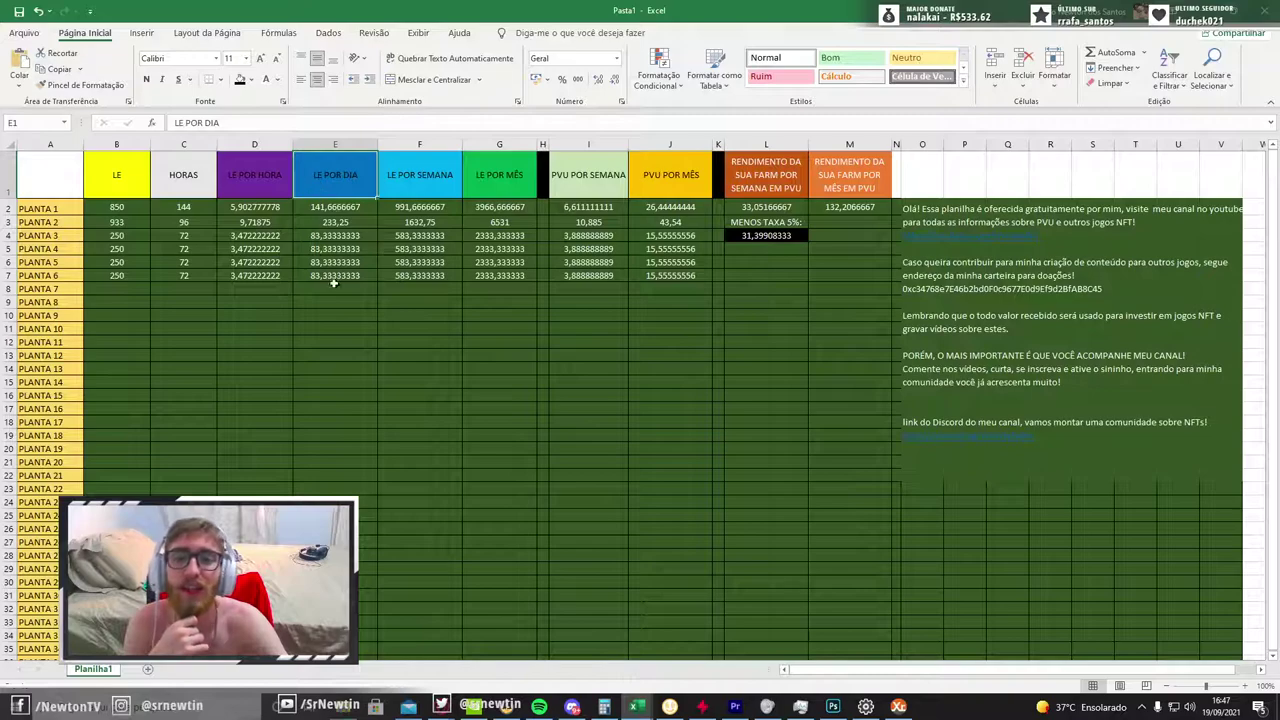
key("Right")
key("Right")
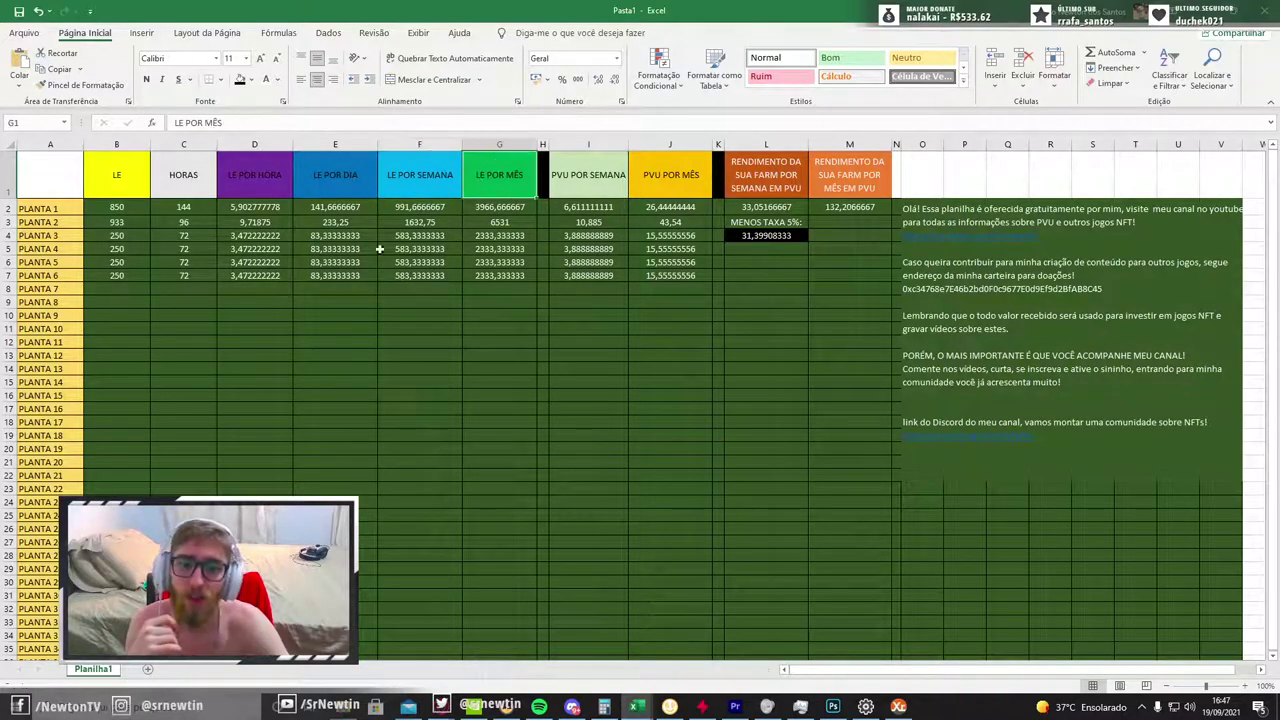
Go back over the LE POR HORA, LE POR DIA and LE POR SEMANA headings and check PLANTA 1's LE POR MÊS formula
key("Left")
key("Right")
key("Left")
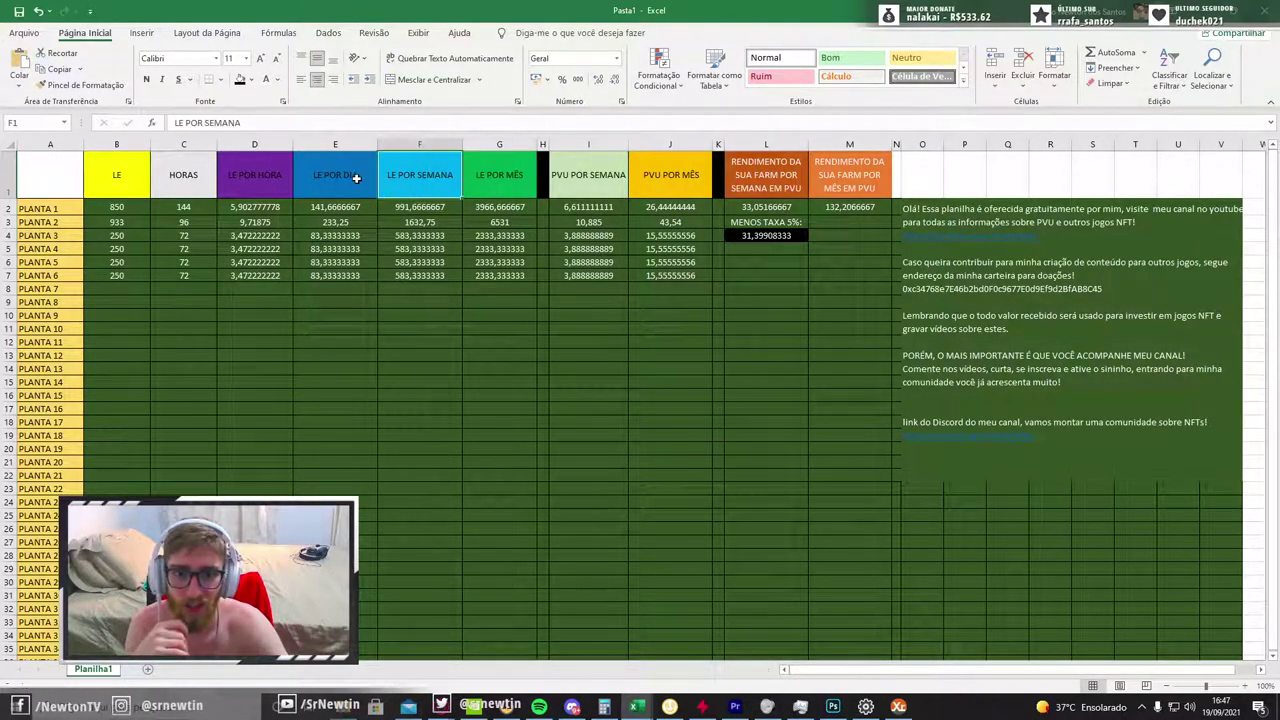
key("Left")
key("Left")
key("Left")
key("Right")
key("Right")
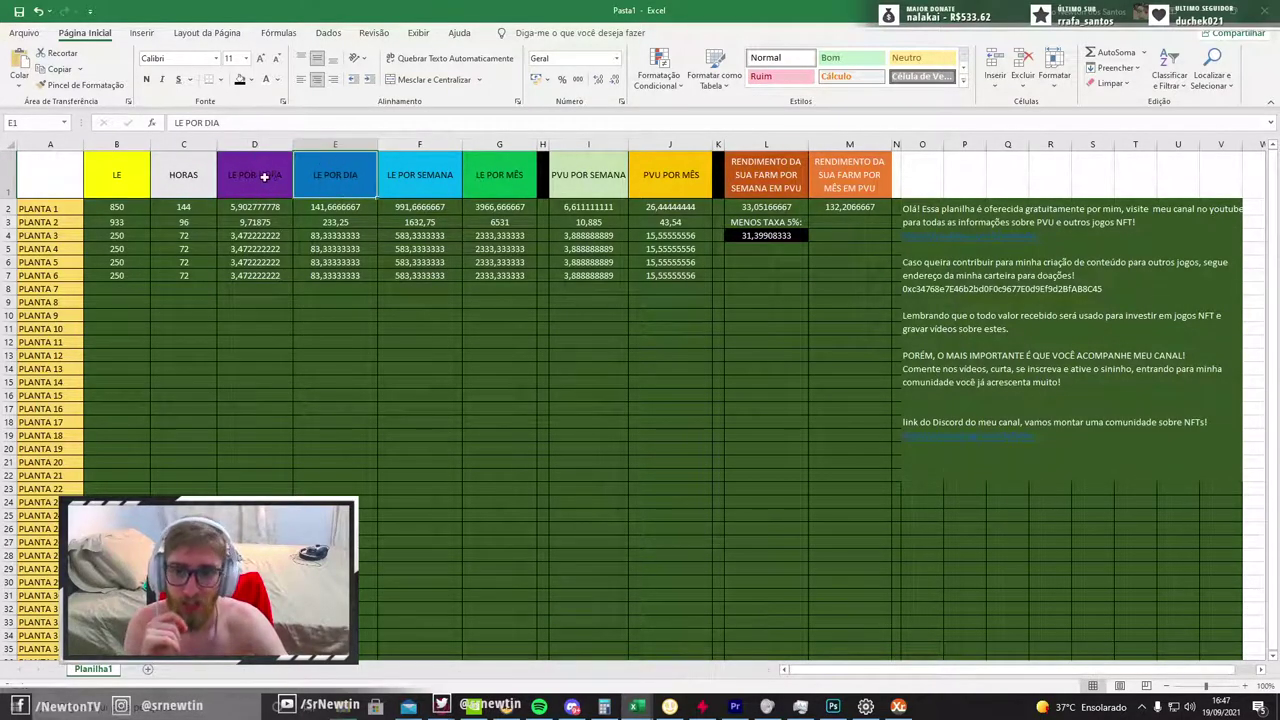
key("Left")
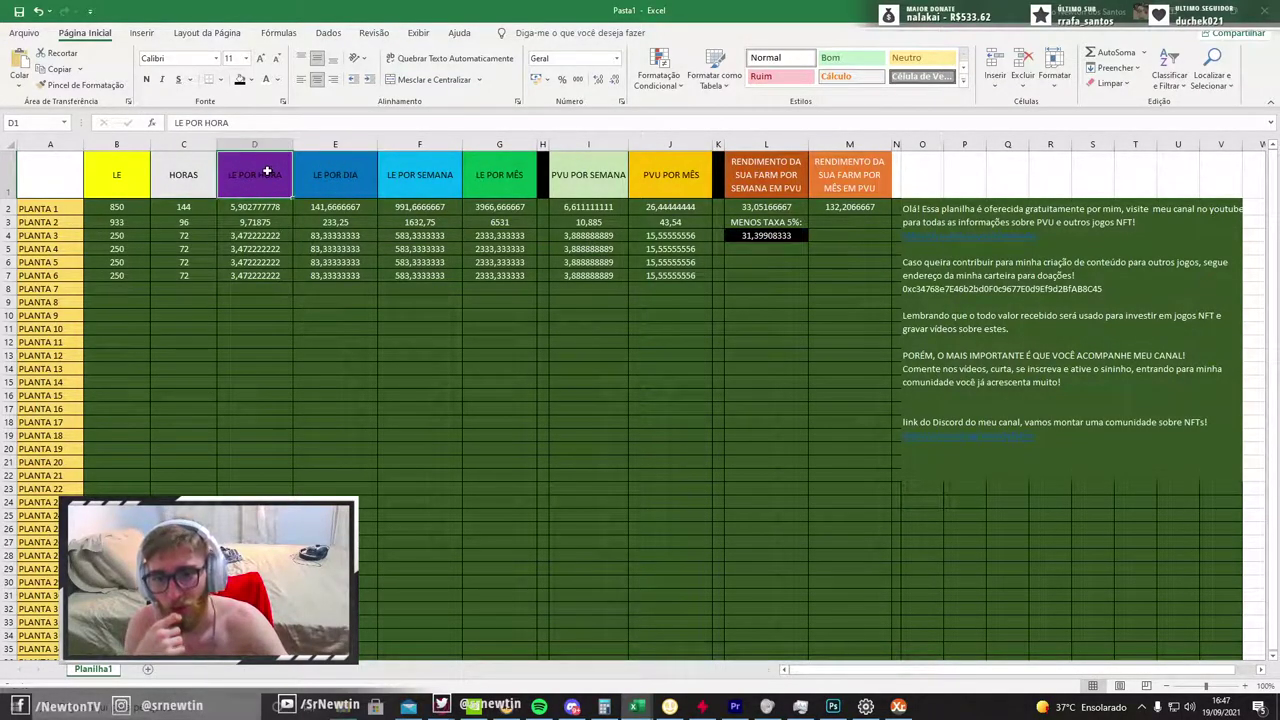
left_click(433, 185)
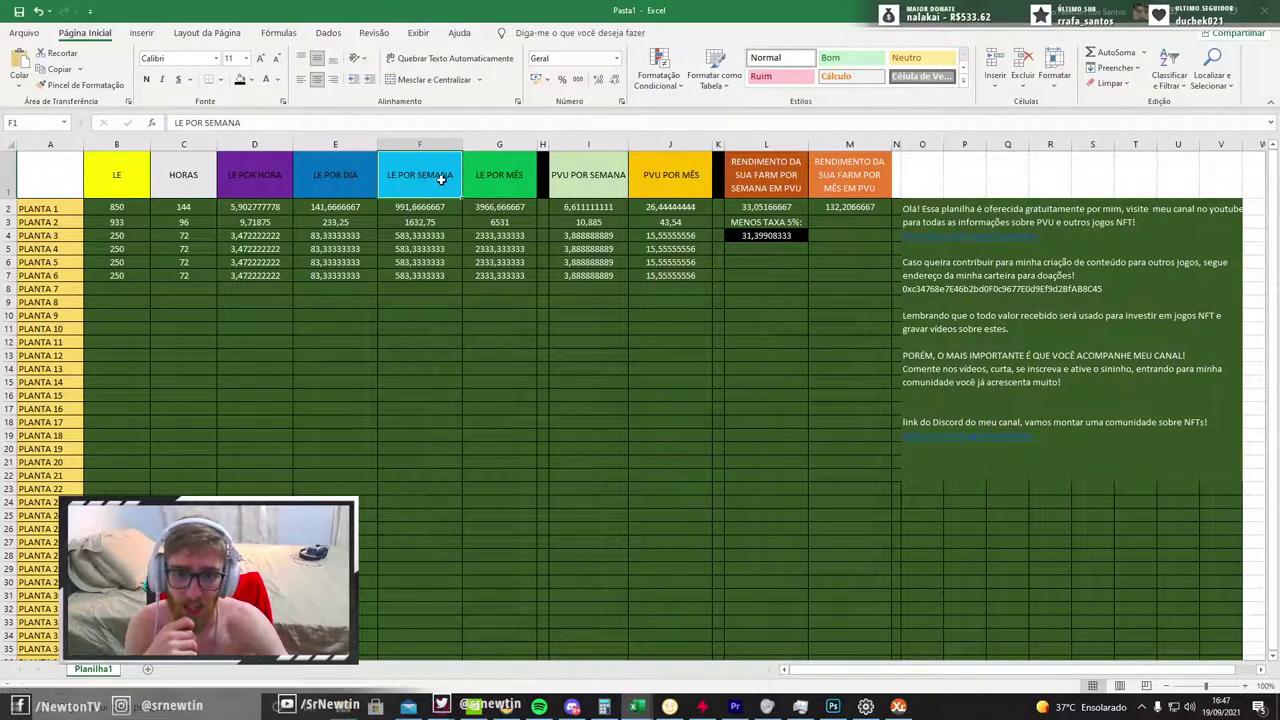
left_click(365, 176)
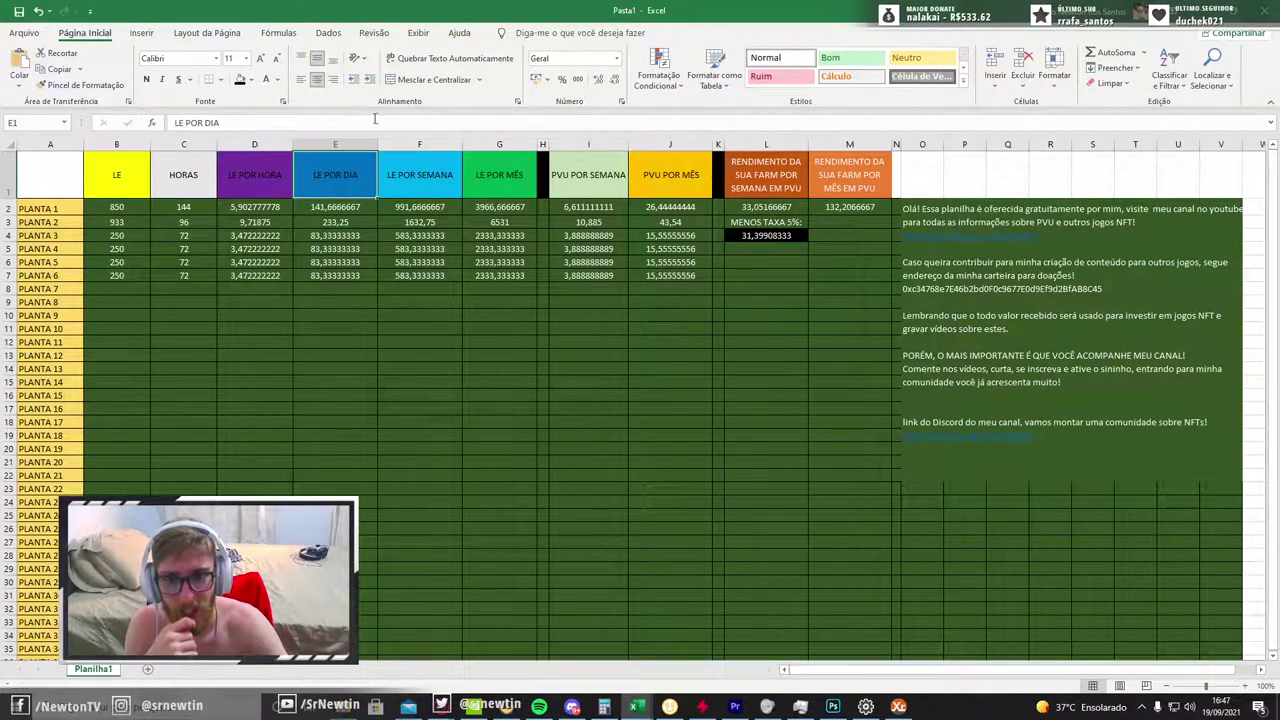
left_click(272, 189)
left_click(453, 188)
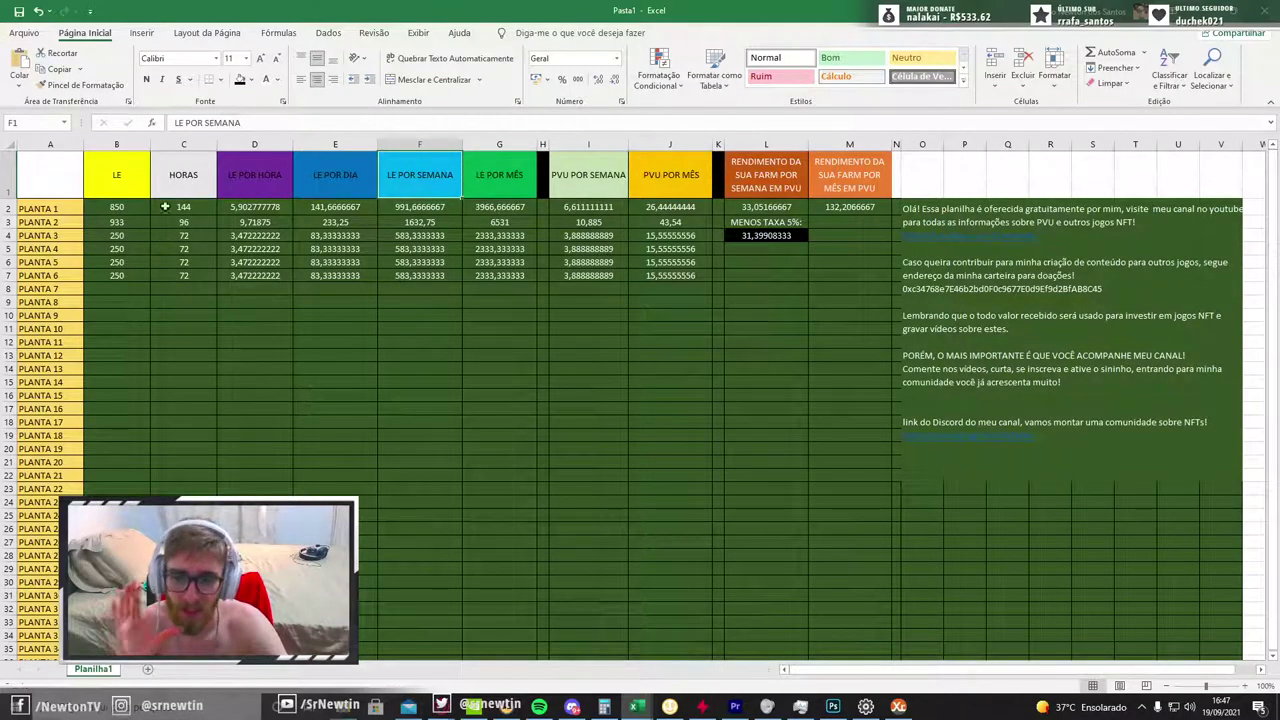
left_click(491, 206)
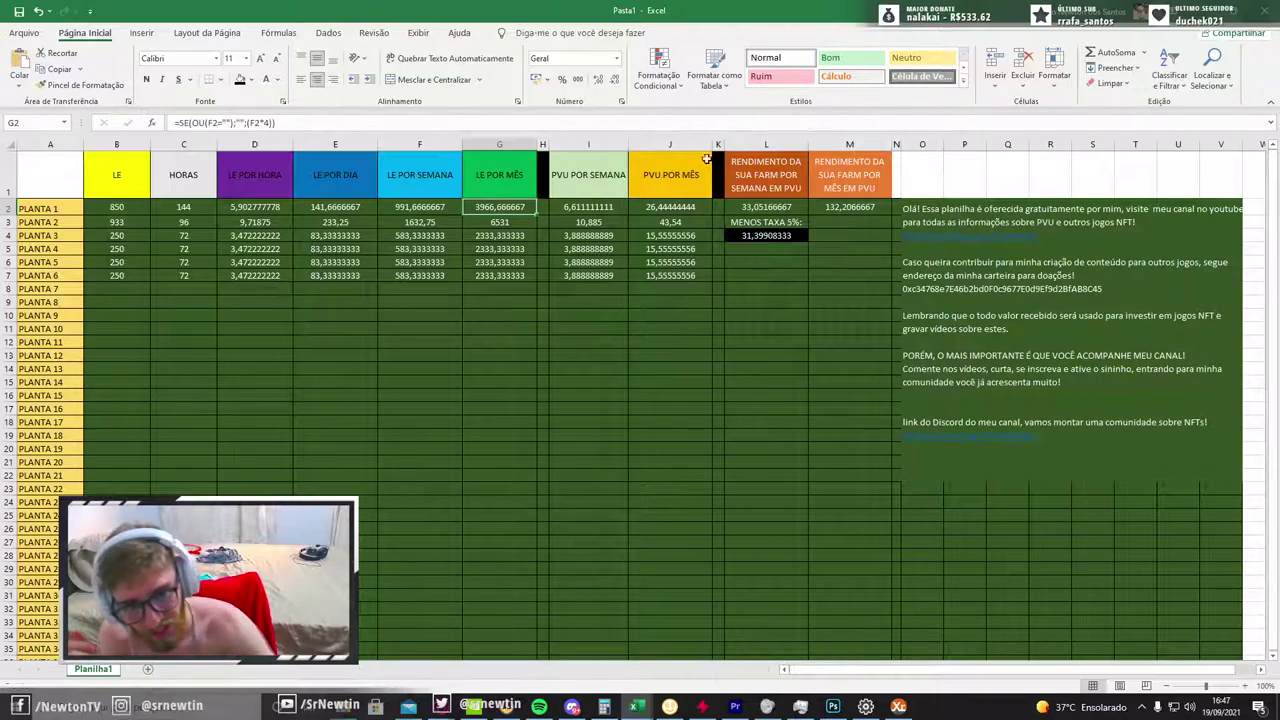
Examine the PVU POR SEMANA formulas and values for PLANTA 1 through PLANTA 6
left_click(580, 208)
left_click(588, 222)
left_click(590, 235)
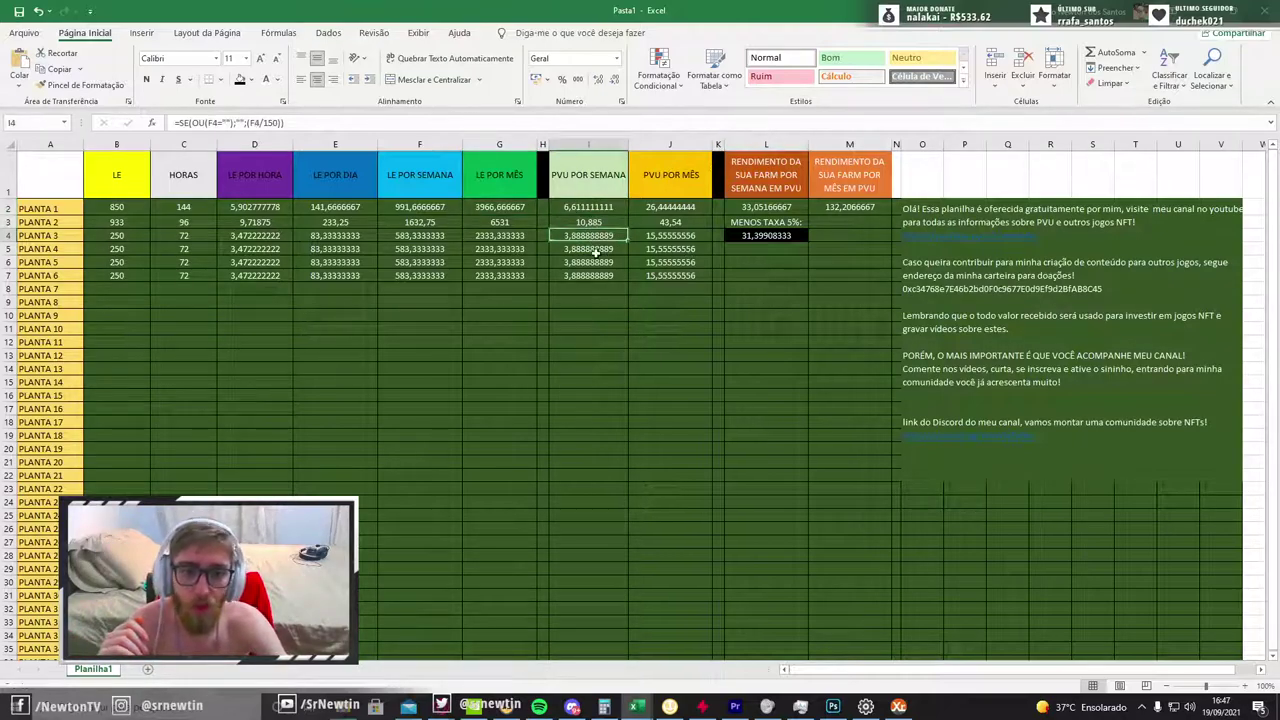
left_click(592, 248)
left_click(594, 262)
left_click(592, 275)
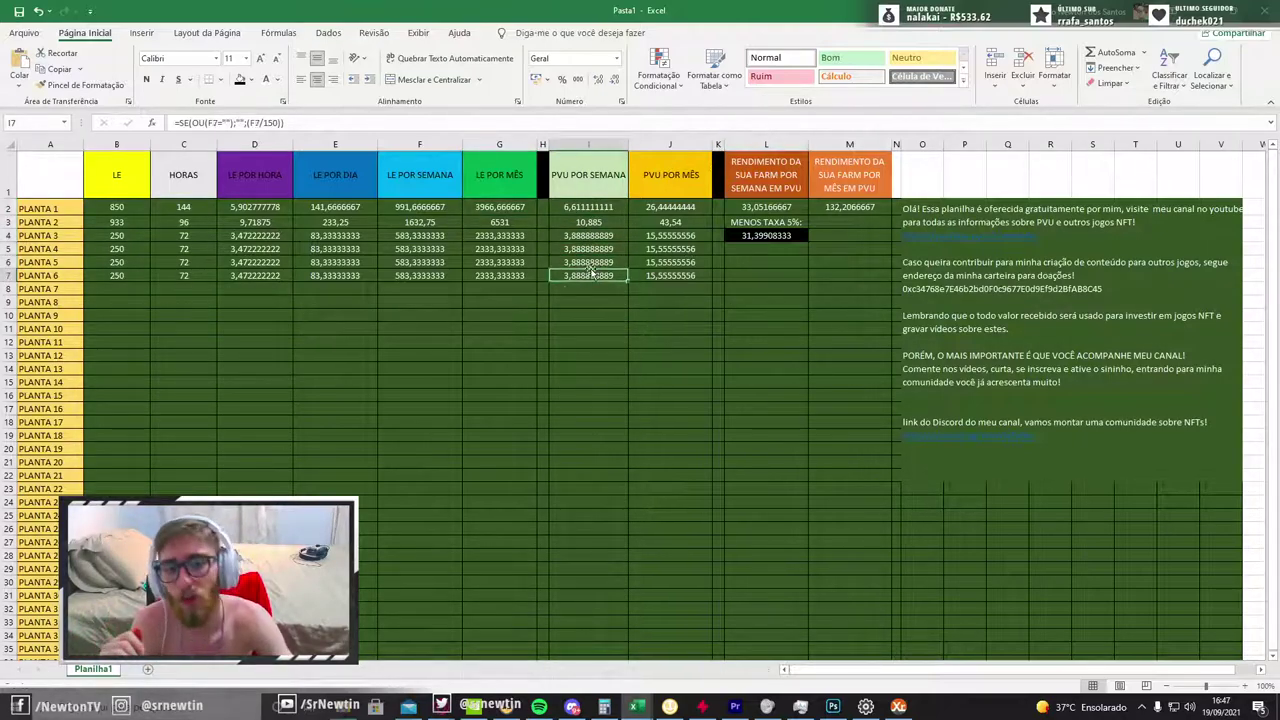
left_click(588, 249)
left_click(588, 262)
left_click(596, 236)
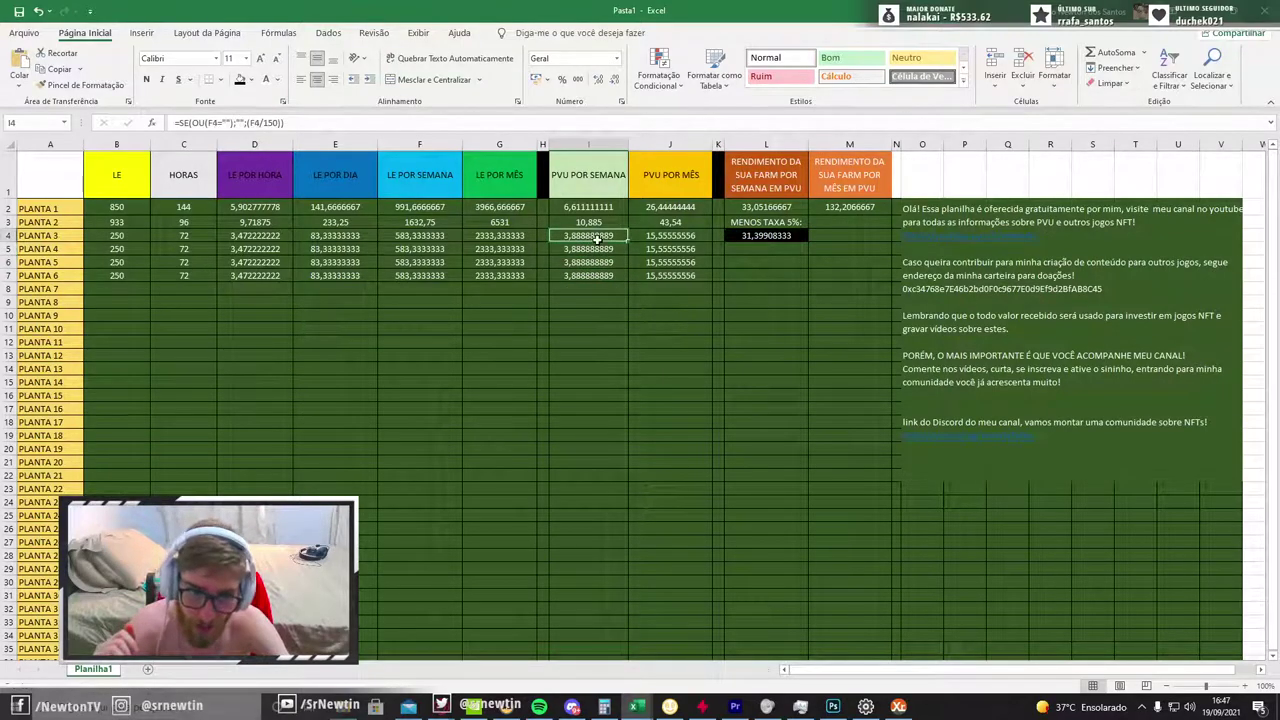
left_click(598, 222)
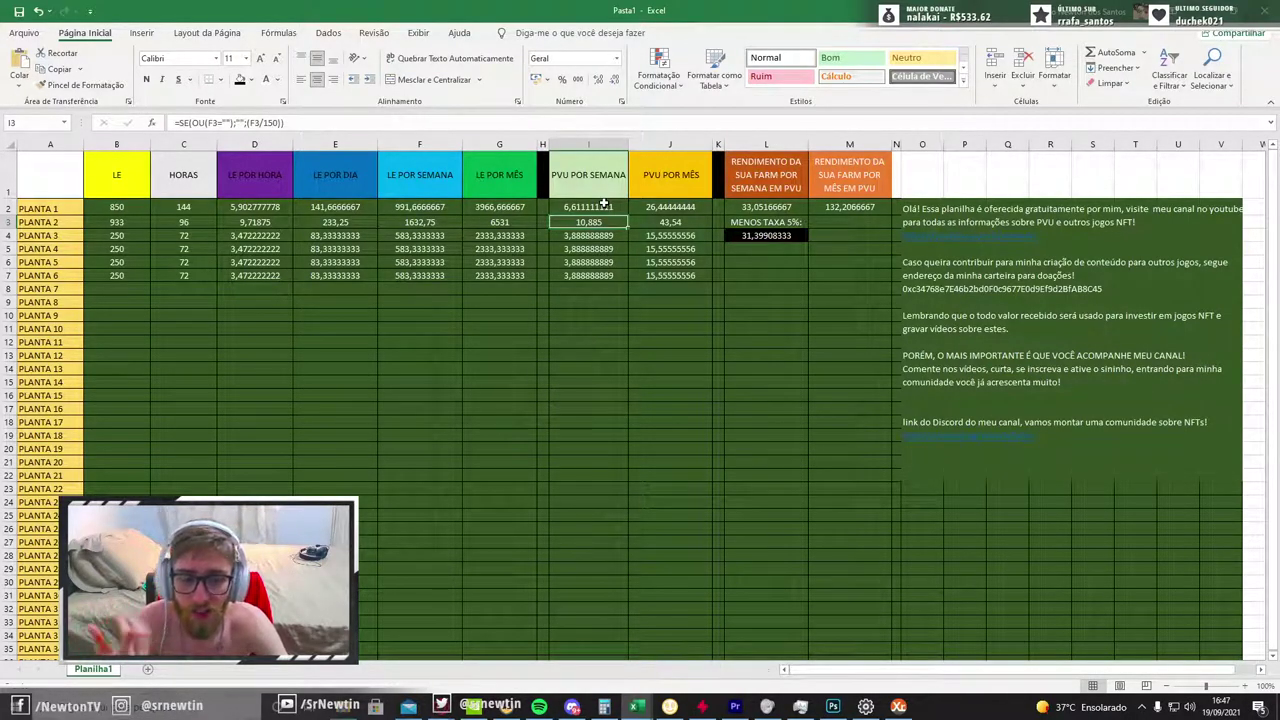
Examine the PVU POR MÊS column heading and its formulas for PLANTA 1 through PLANTA 6
left_click(666, 186)
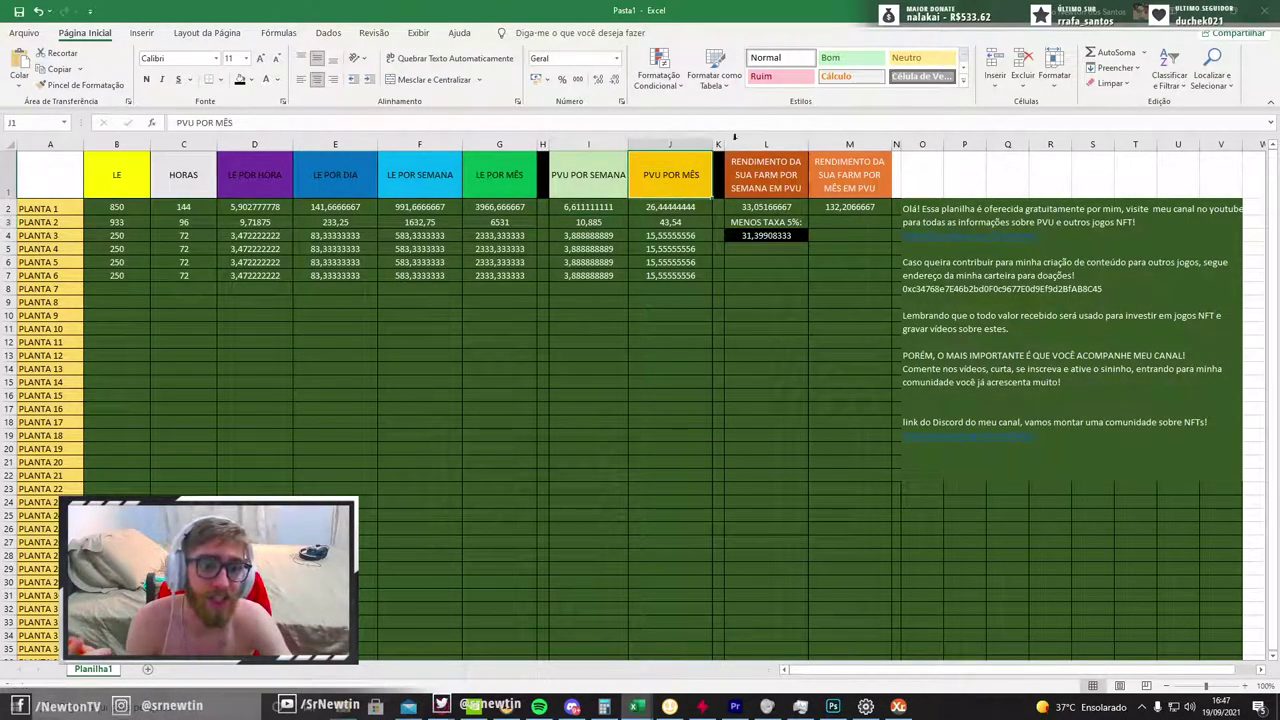
left_click(664, 207)
left_click(664, 222)
left_click(667, 236)
key("Down")
key("Down")
key("Down")
key("Up")
key("Up")
key("Up")
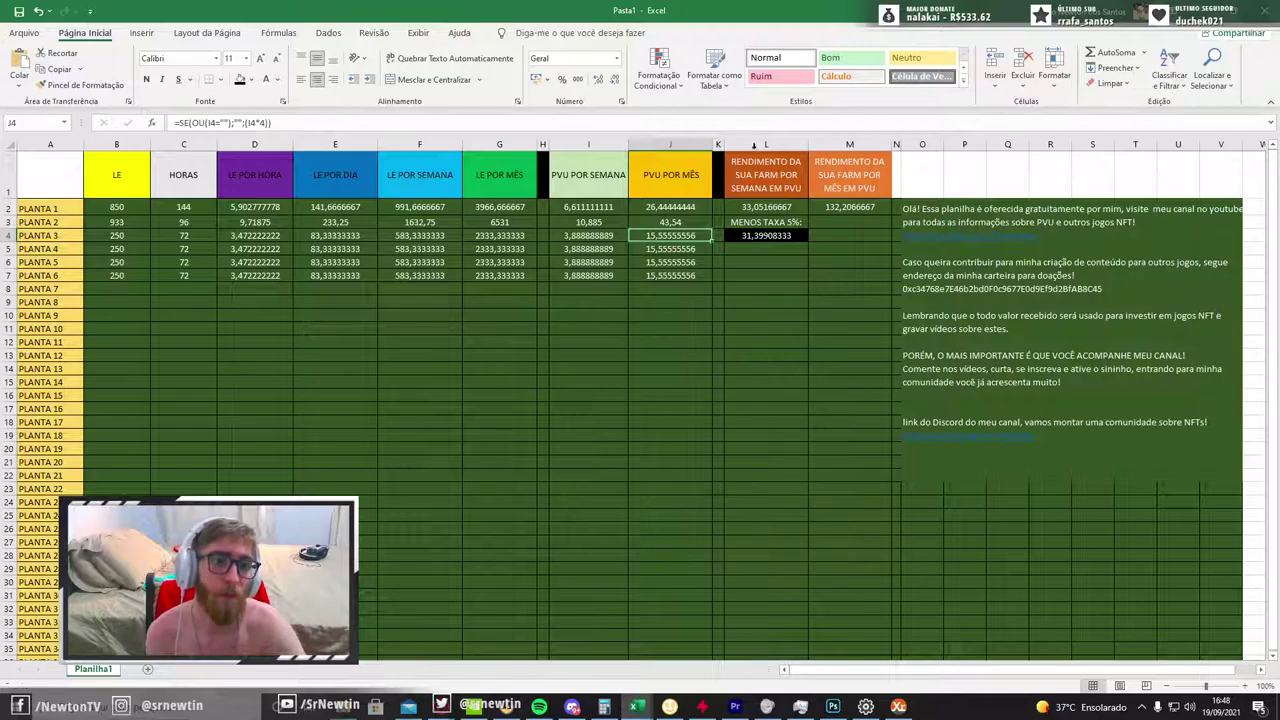
Check the weekly farm yield heading, its sum formula and the MENOS TAXA 5% label beneath it
left_click(778, 176)
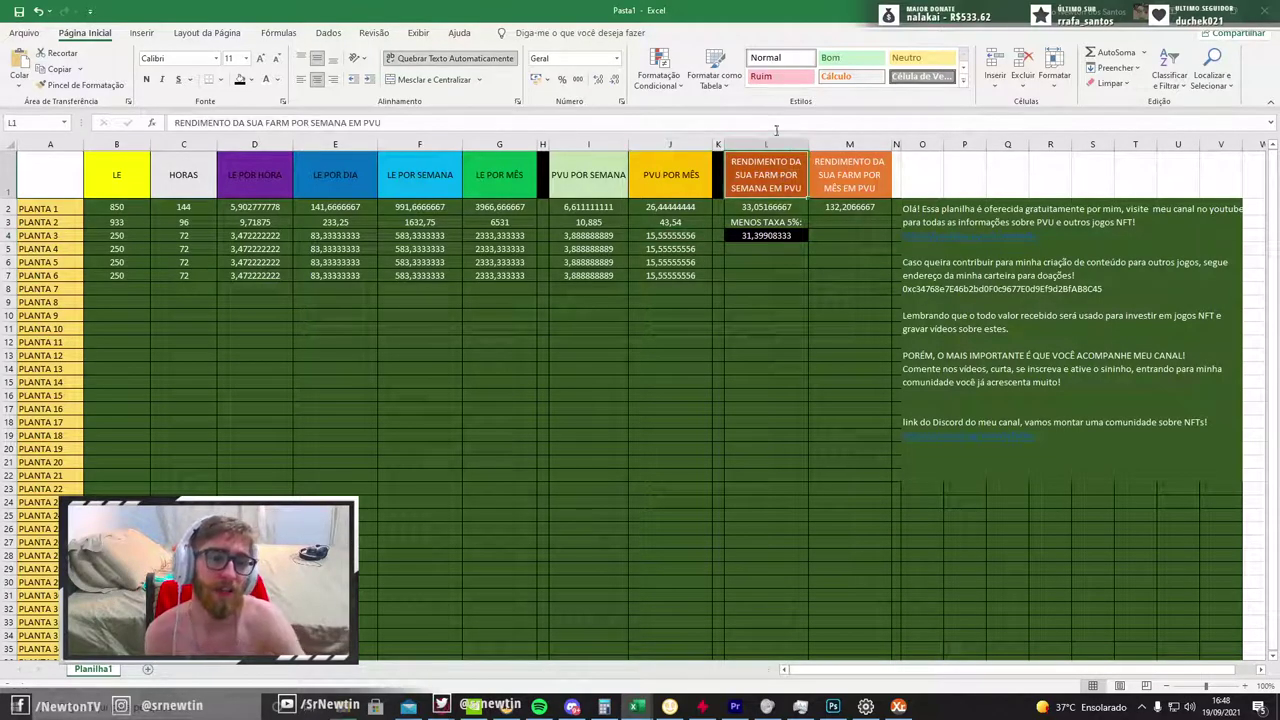
left_click(757, 207)
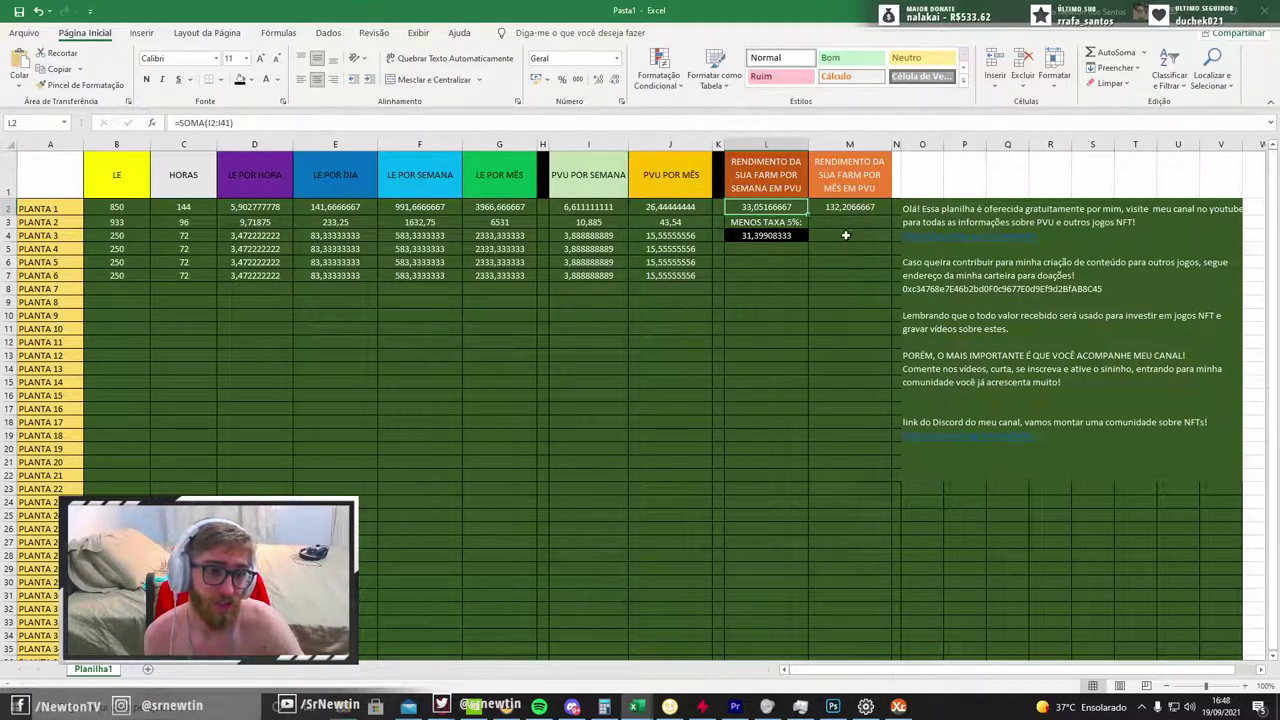
left_click(769, 190)
left_click(770, 222)
left_click(772, 178)
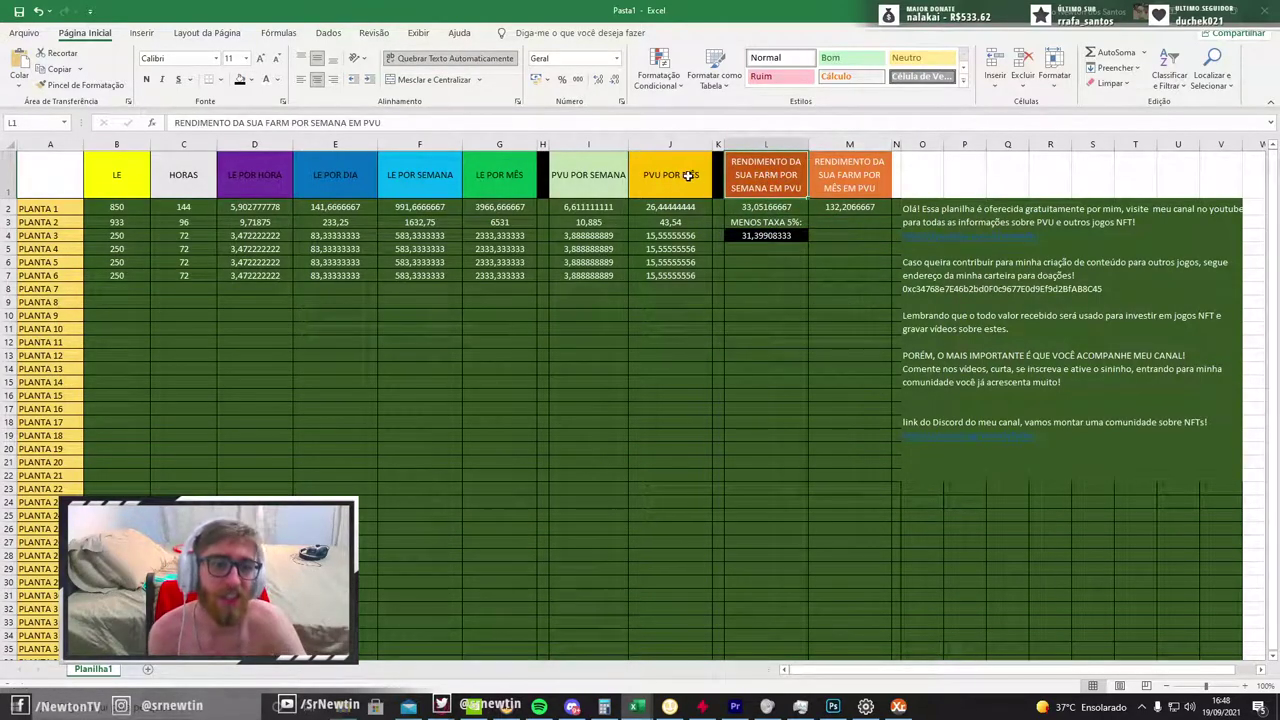
left_click(751, 205)
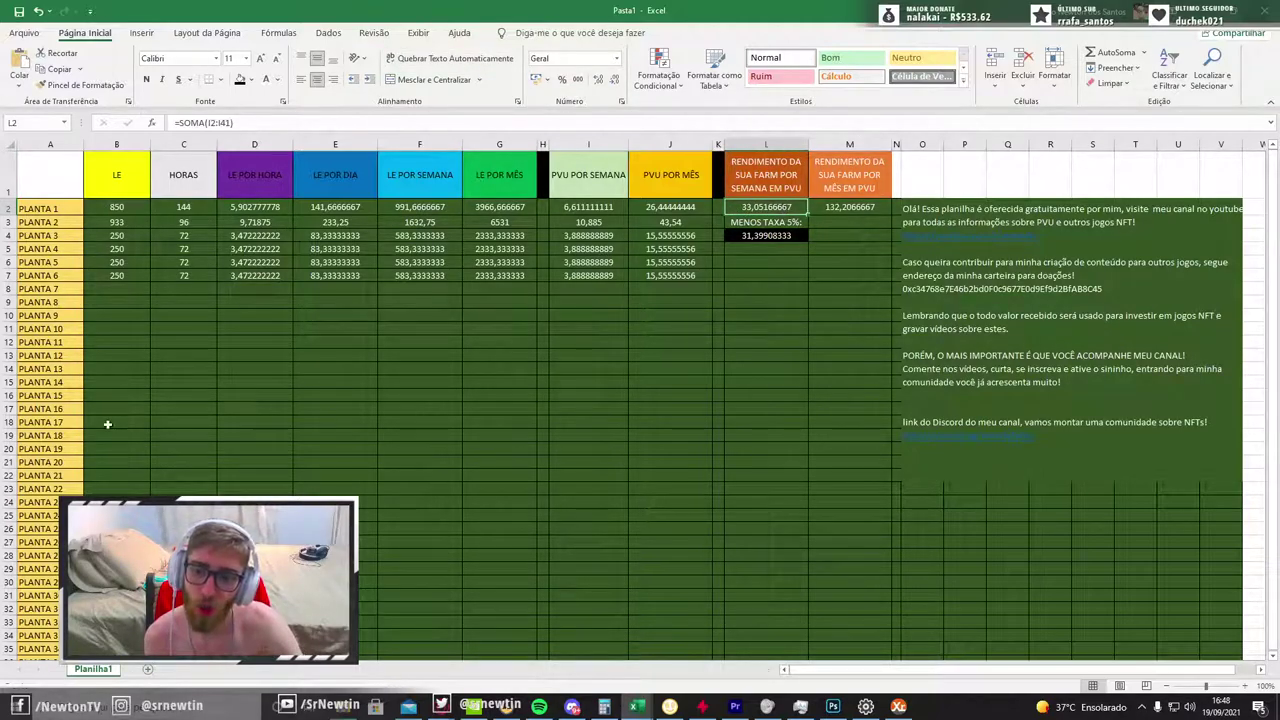
Enter 250 LE and 72 HORAS for PLANTA 7
left_click(131, 288)
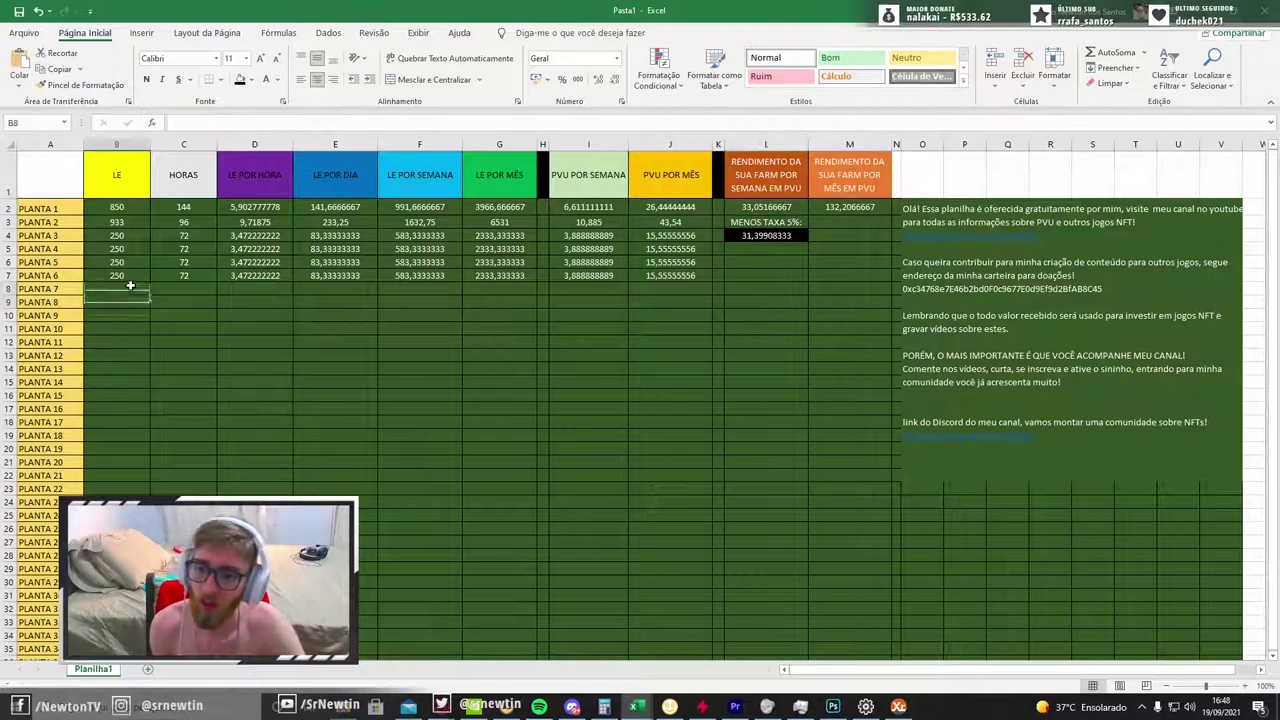
double_click(131, 287)
type("250")
left_click(185, 290)
type("72")
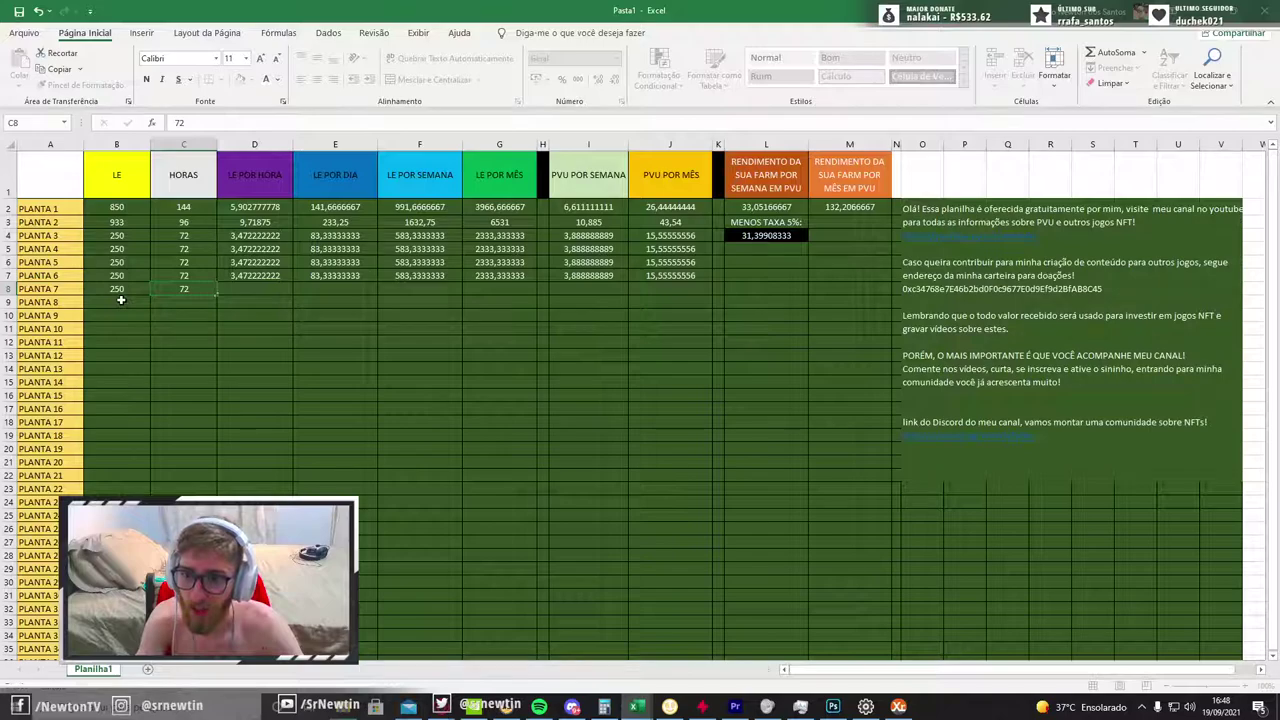
Enter 250 LE and 72 HORAS for PLANTA 8
double_click(120, 303)
type("250")
left_click(184, 302)
type("72")
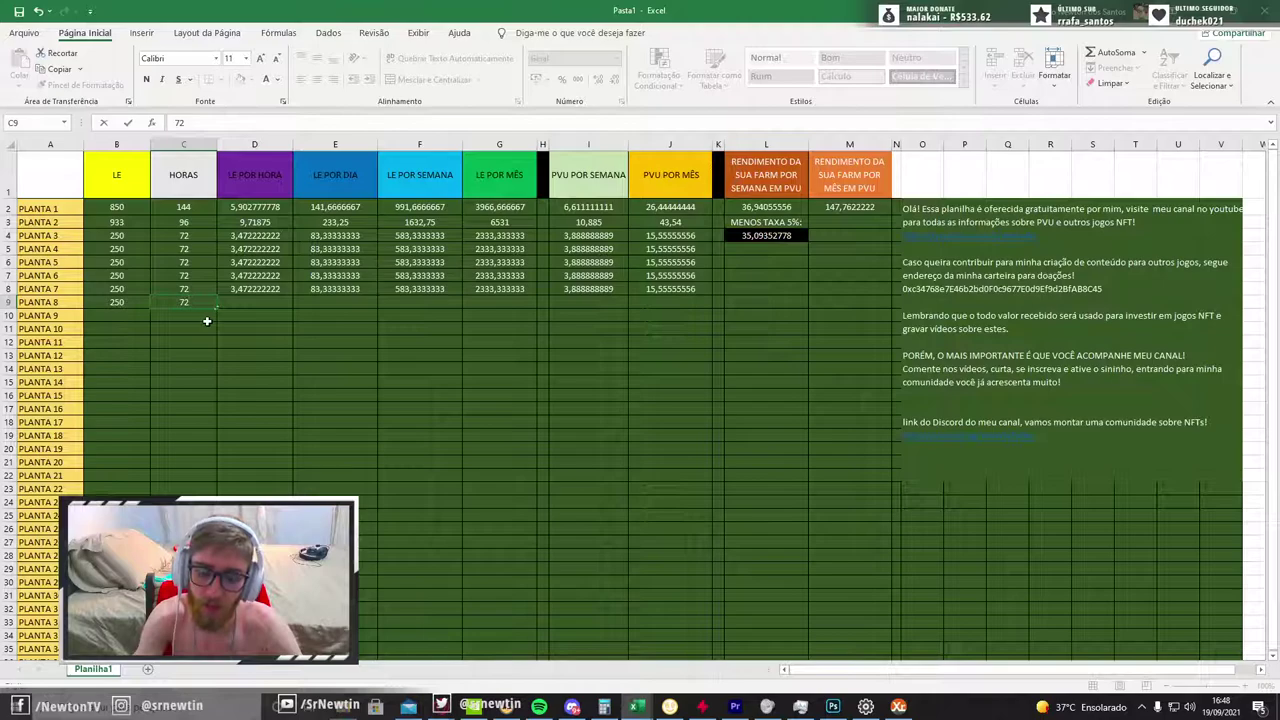
left_click(248, 318)
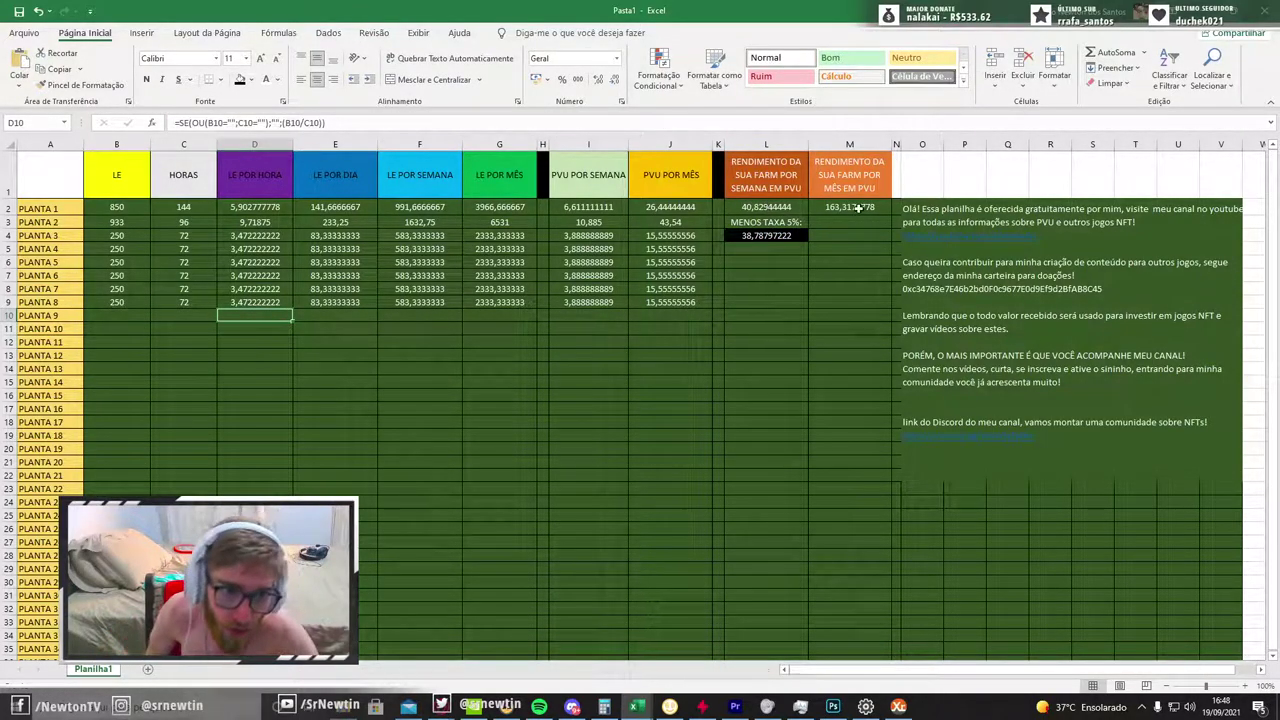
Clear the LE and HORAS entries of PLANTA 8 and PLANTA 7
double_click(184, 302)
key("BackSpace")
left_click(134, 304)
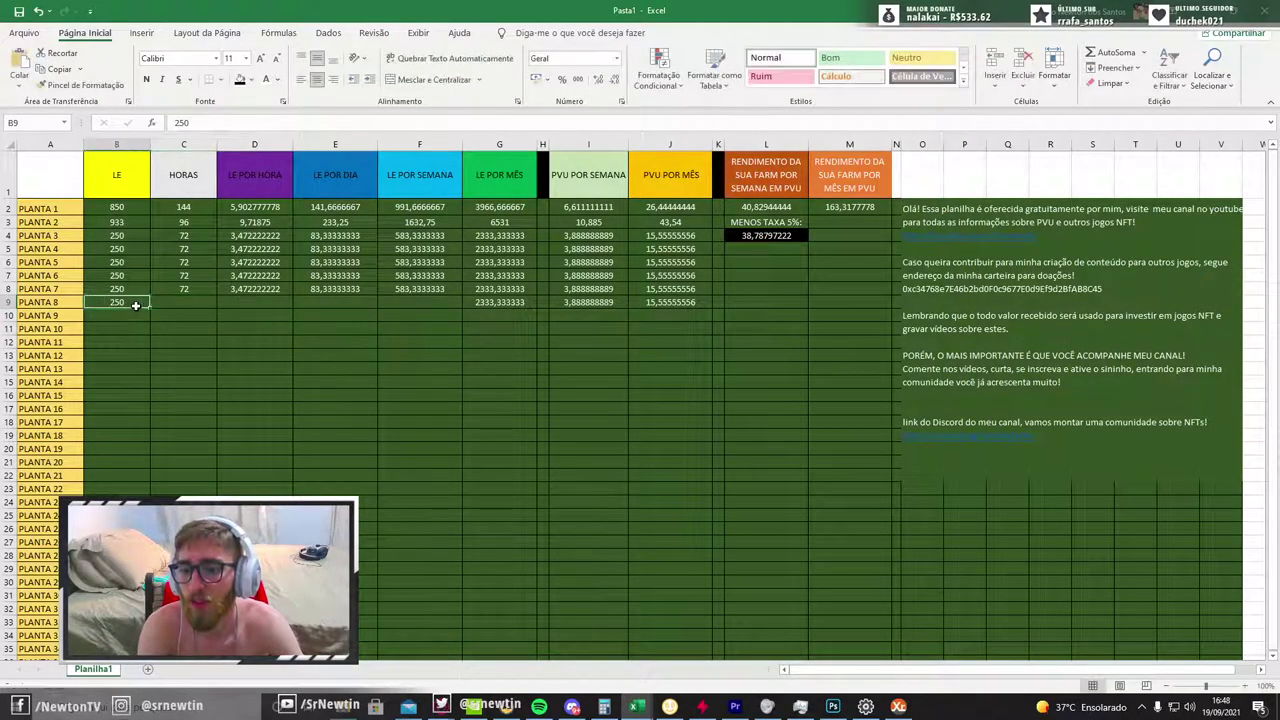
key("Delete")
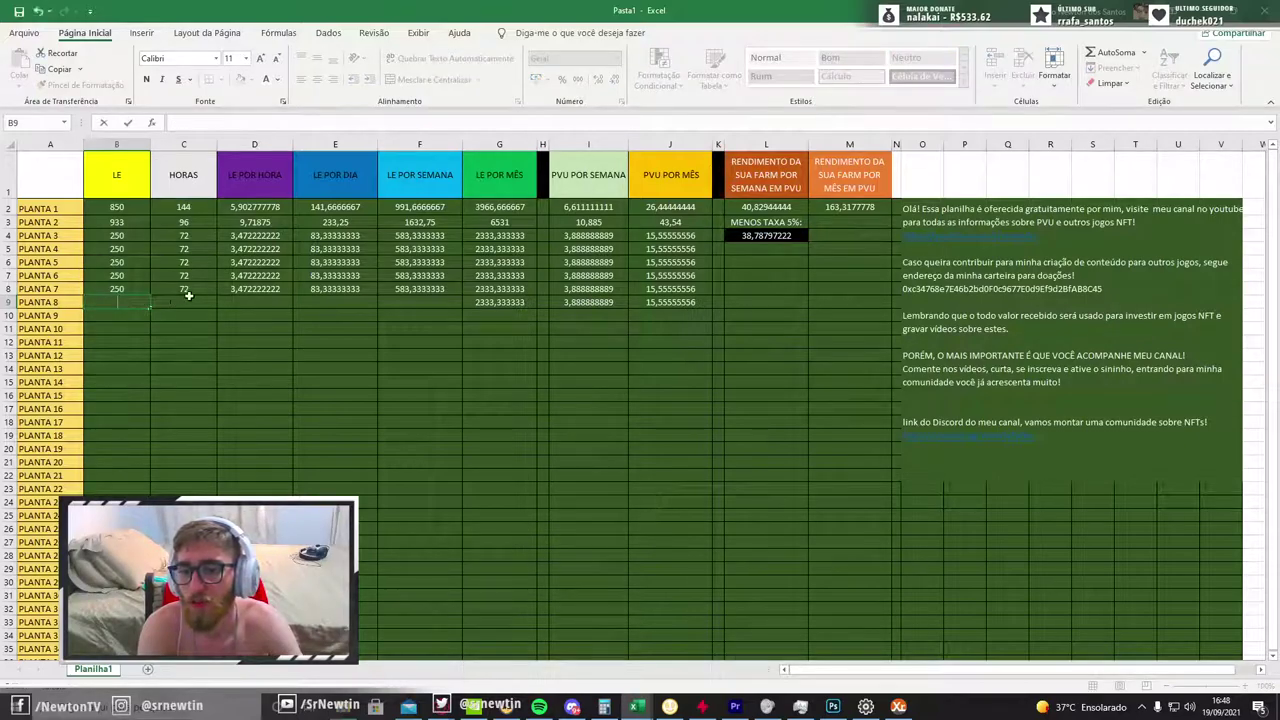
left_click(203, 290)
key("Delete")
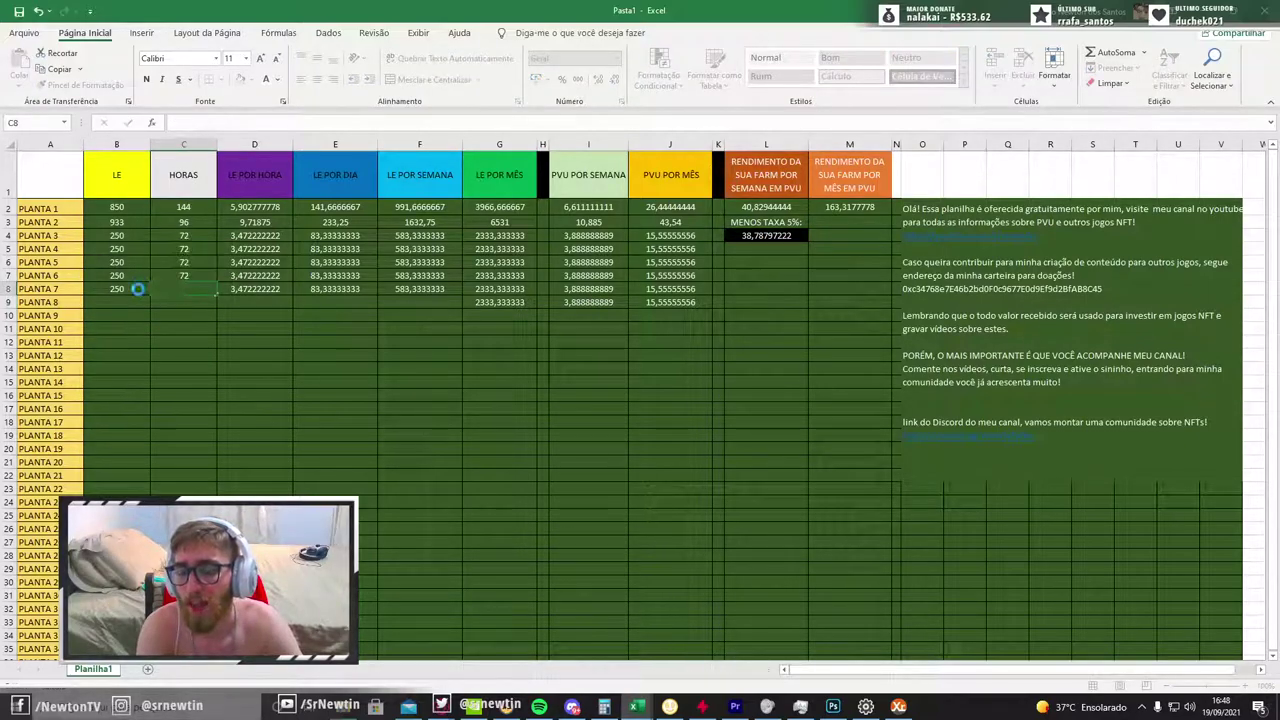
left_click(134, 290)
key("Delete")
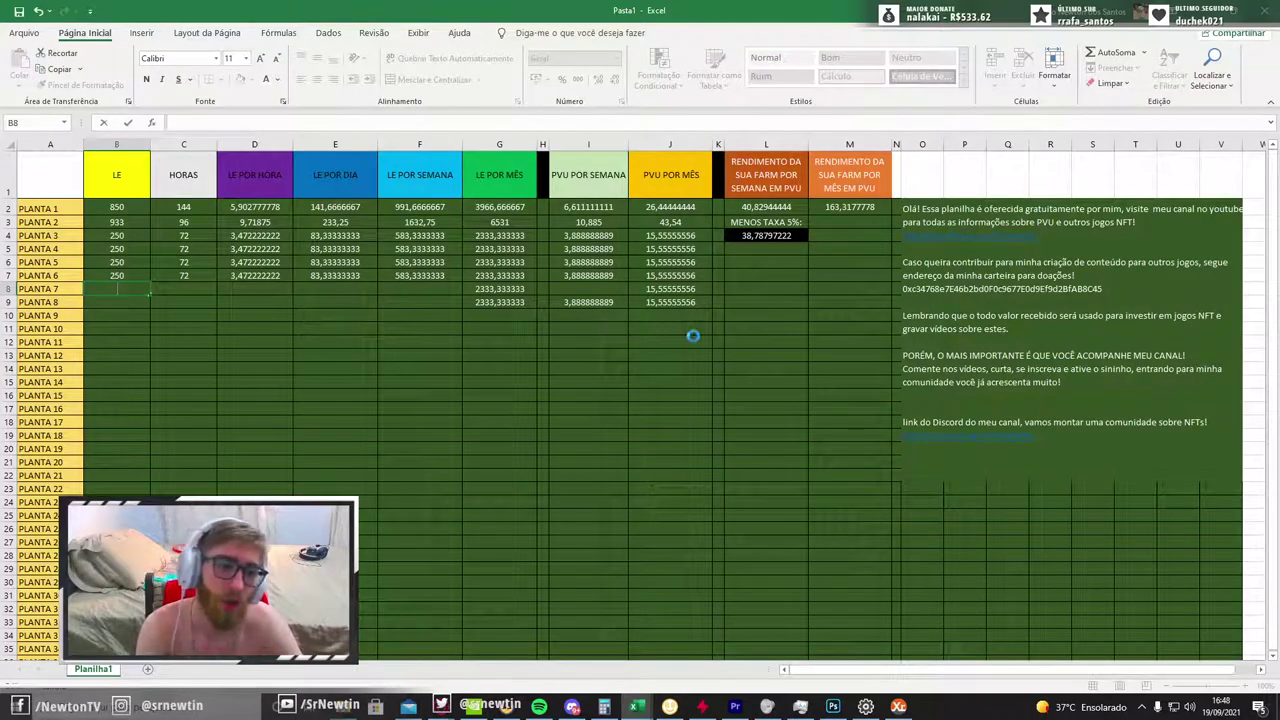
left_click(693, 337)
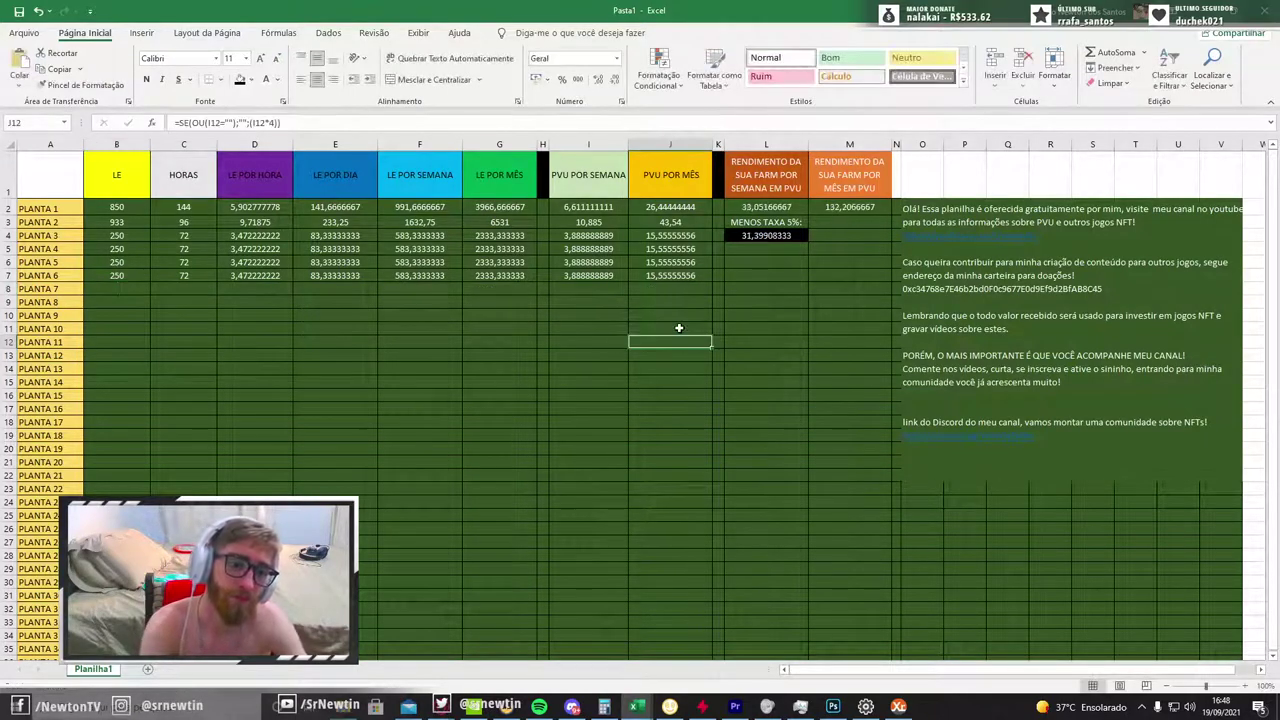
Compare the weekly farm yield in PVU with the value under the MENOS TAXA 5% label
left_click(799, 223)
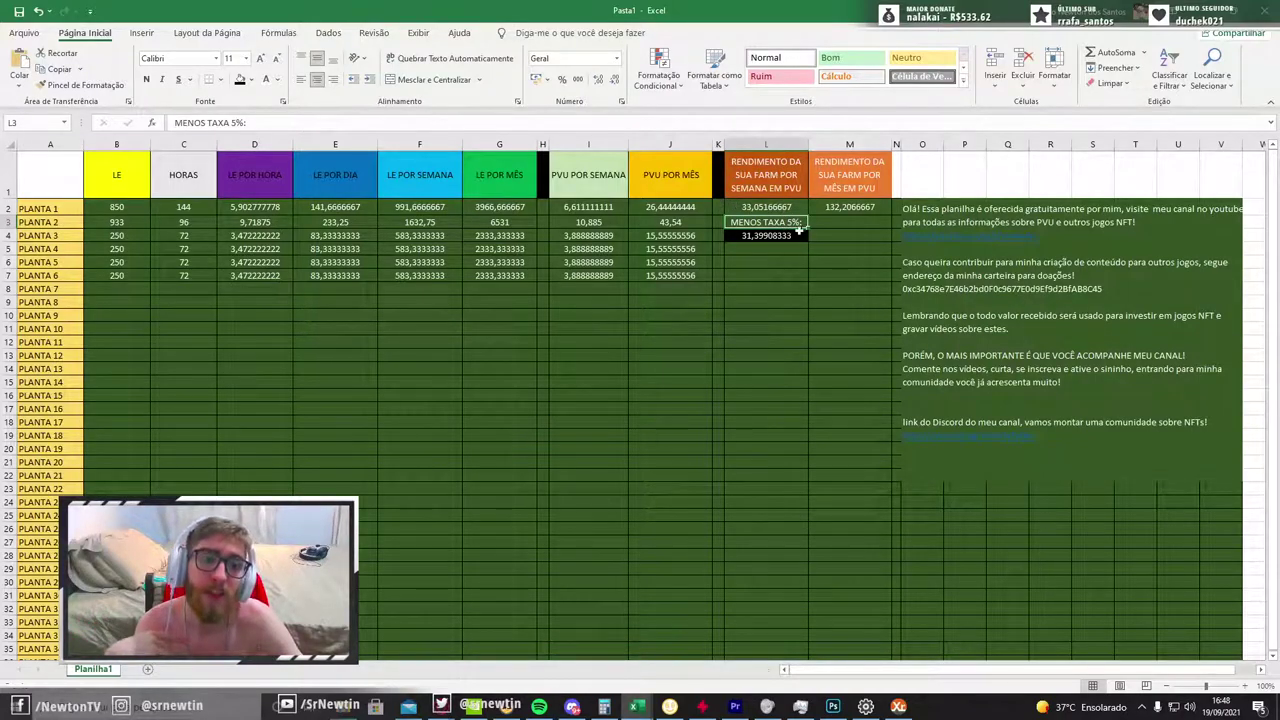
left_click(745, 207)
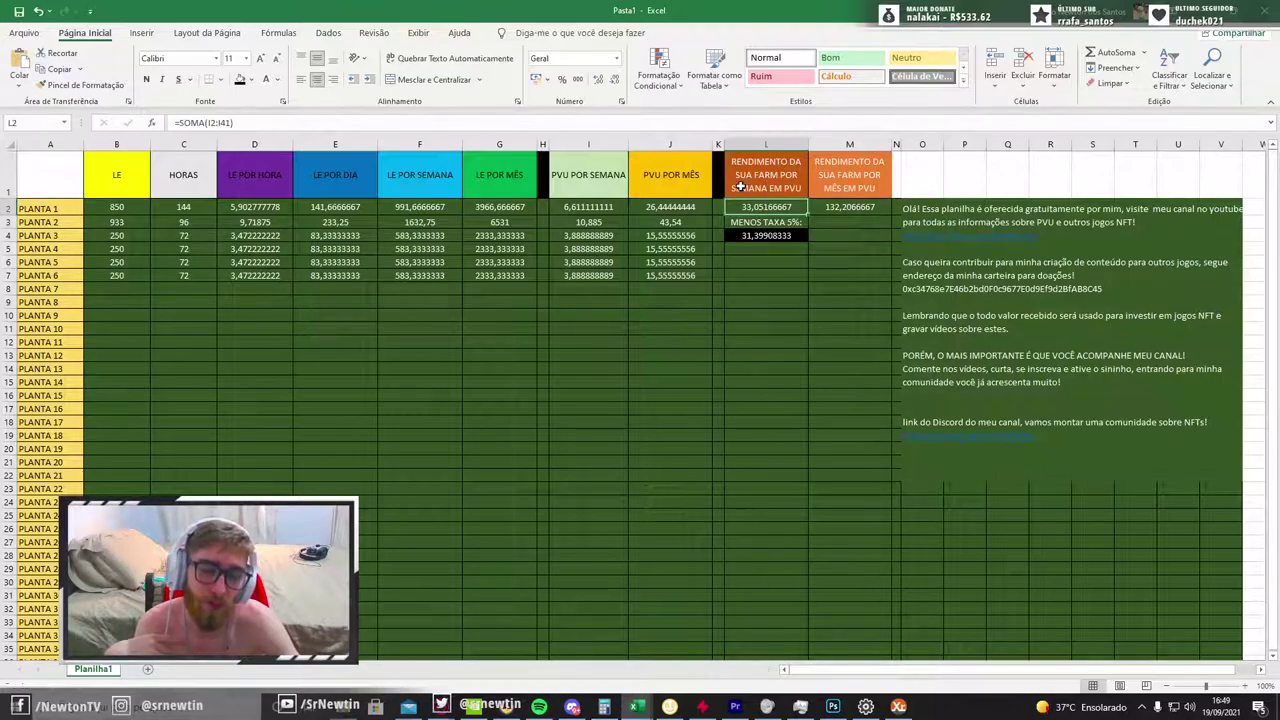
left_click(763, 246)
left_click(762, 235)
left_click(750, 208)
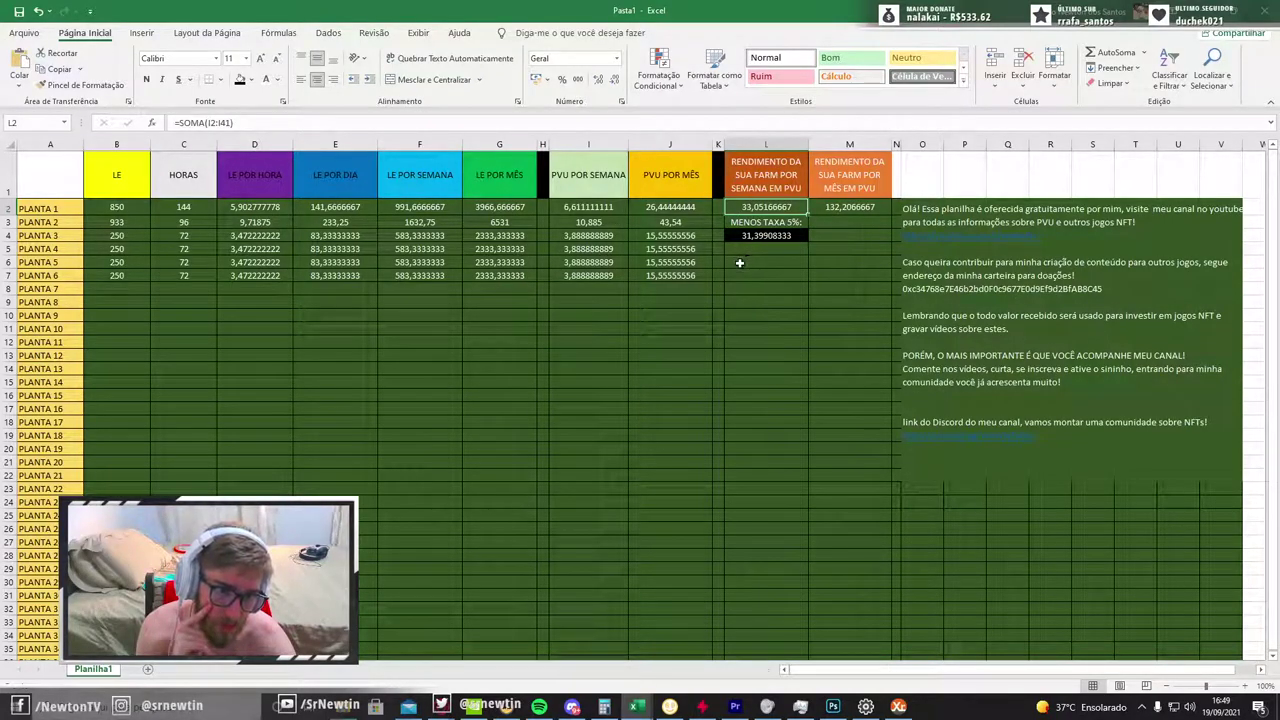
left_click(765, 234)
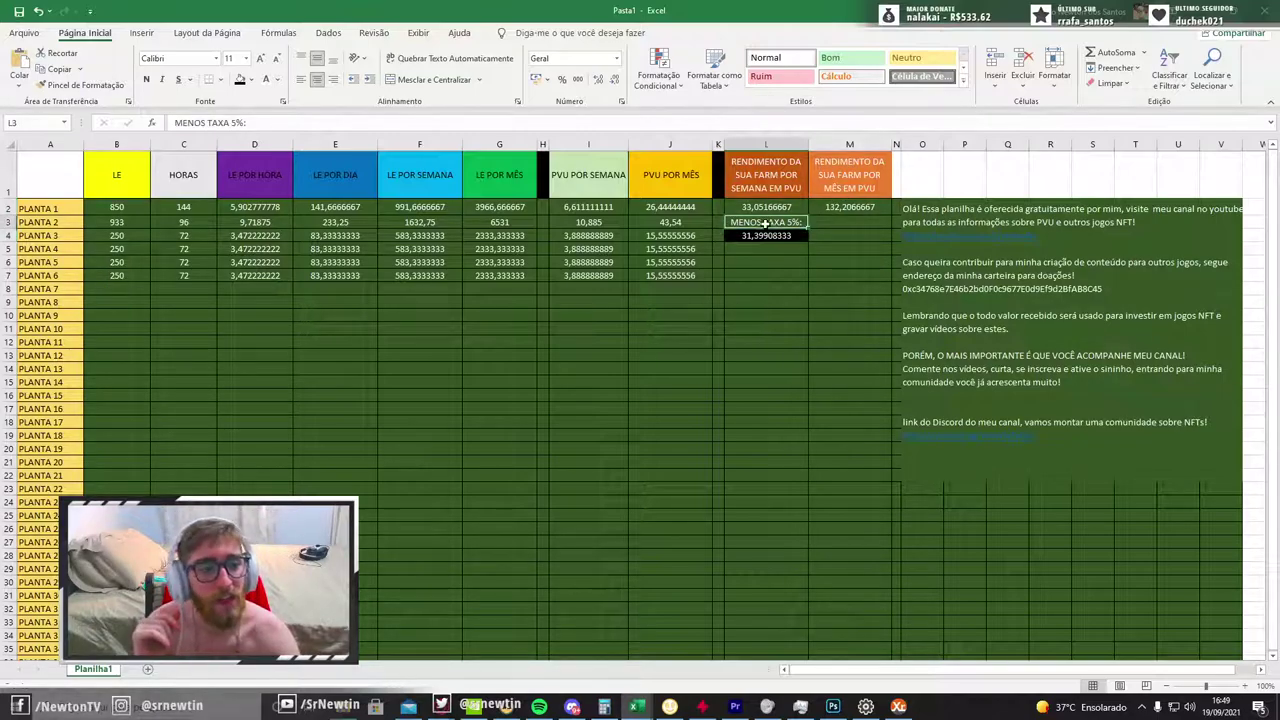
Fill cell M4, below the monthly farm yield in PVU, with the standard yellow colour
left_click(830, 165)
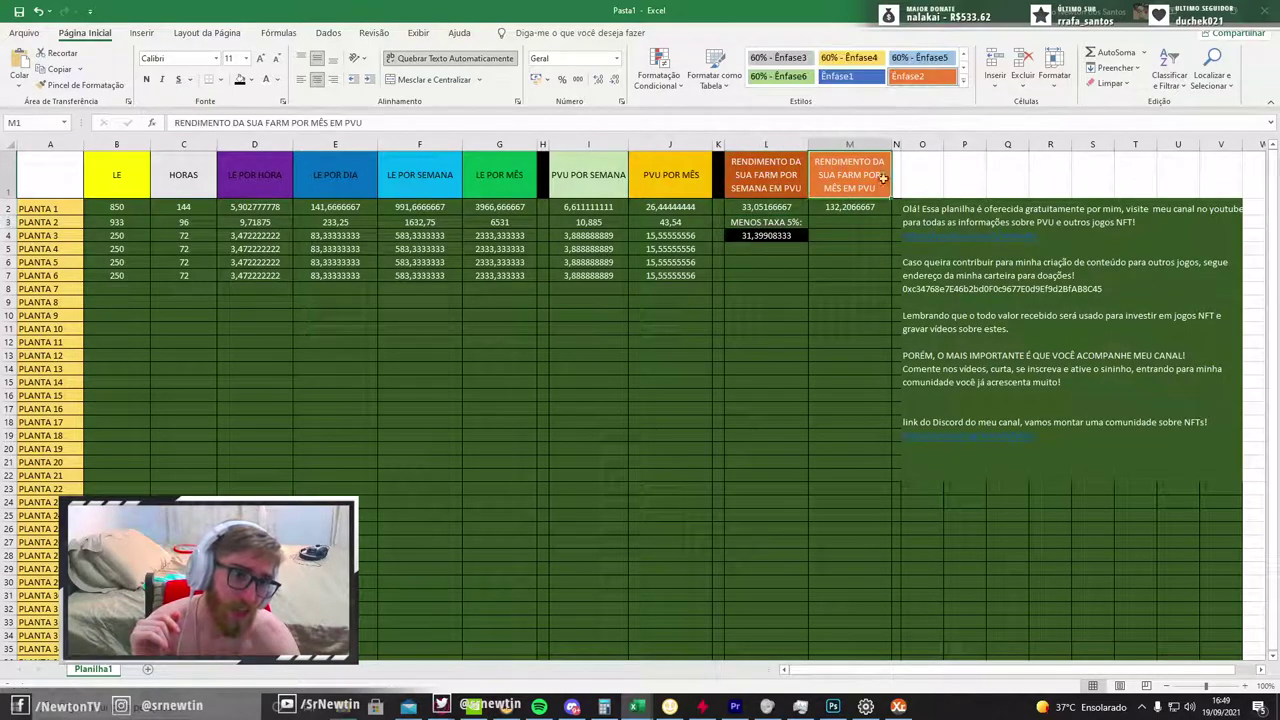
left_click(845, 224)
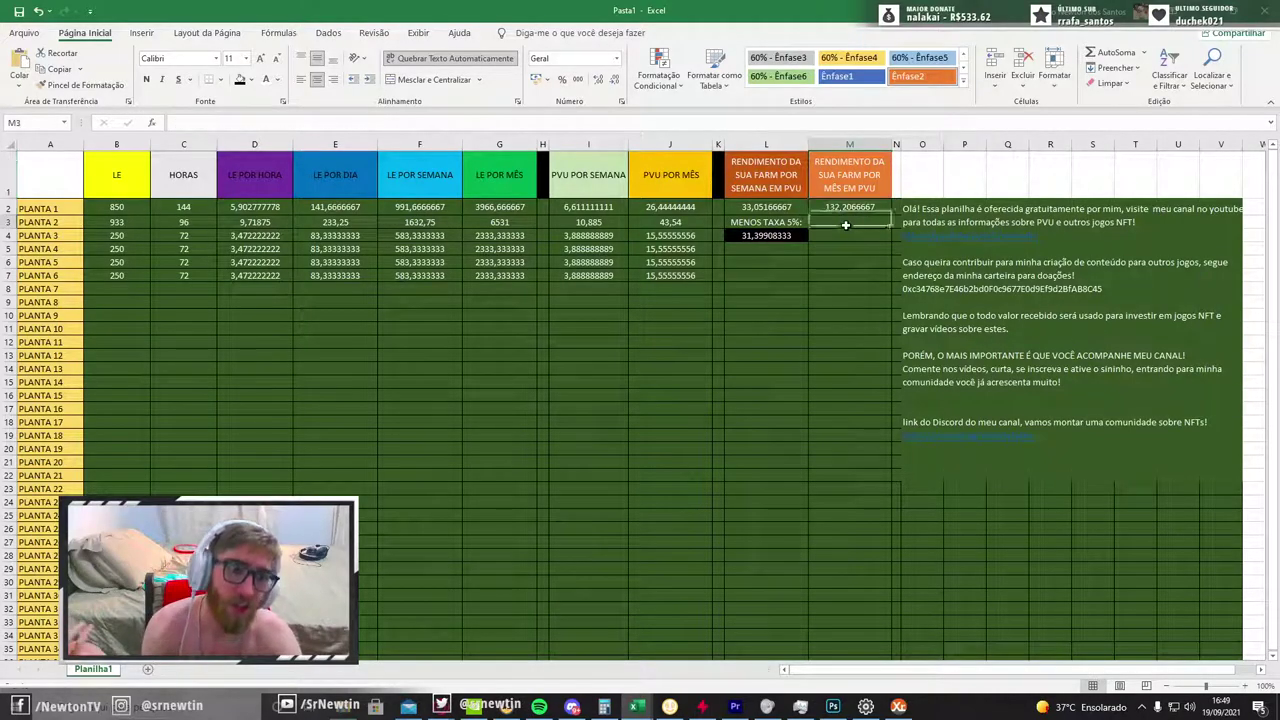
left_click(832, 236)
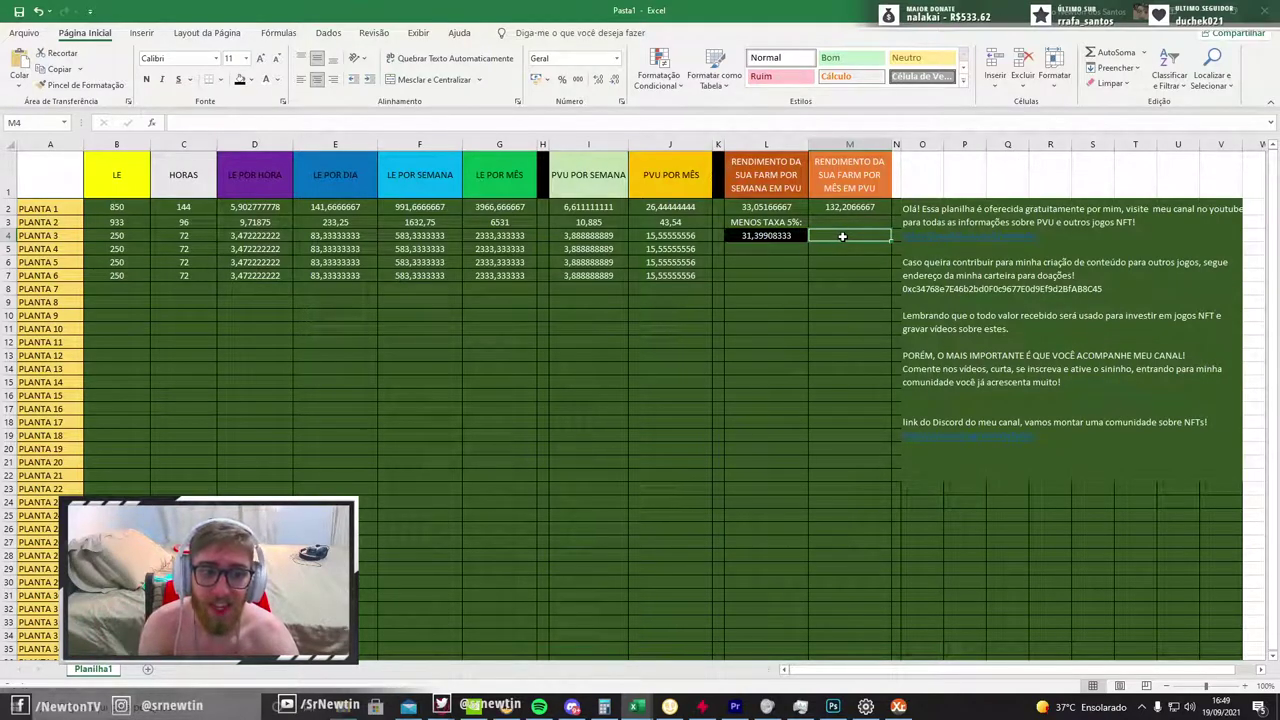
left_click(253, 84)
left_click(250, 204)
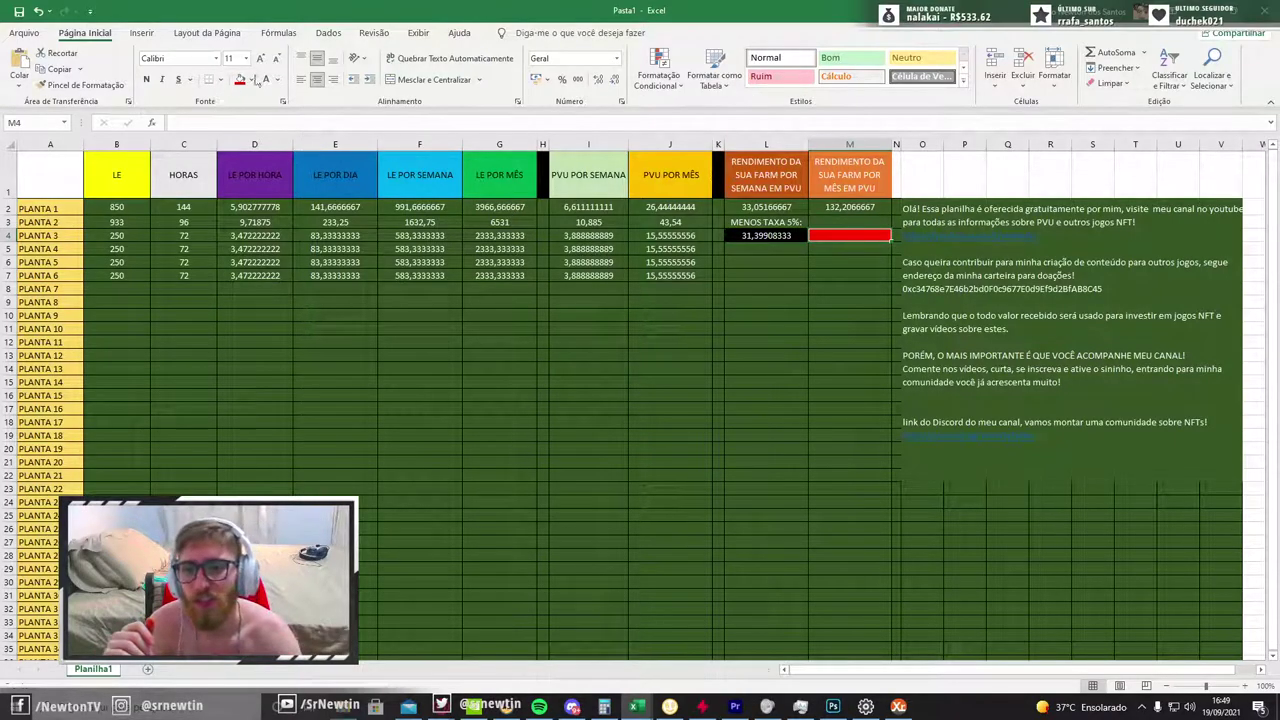
left_click(251, 80)
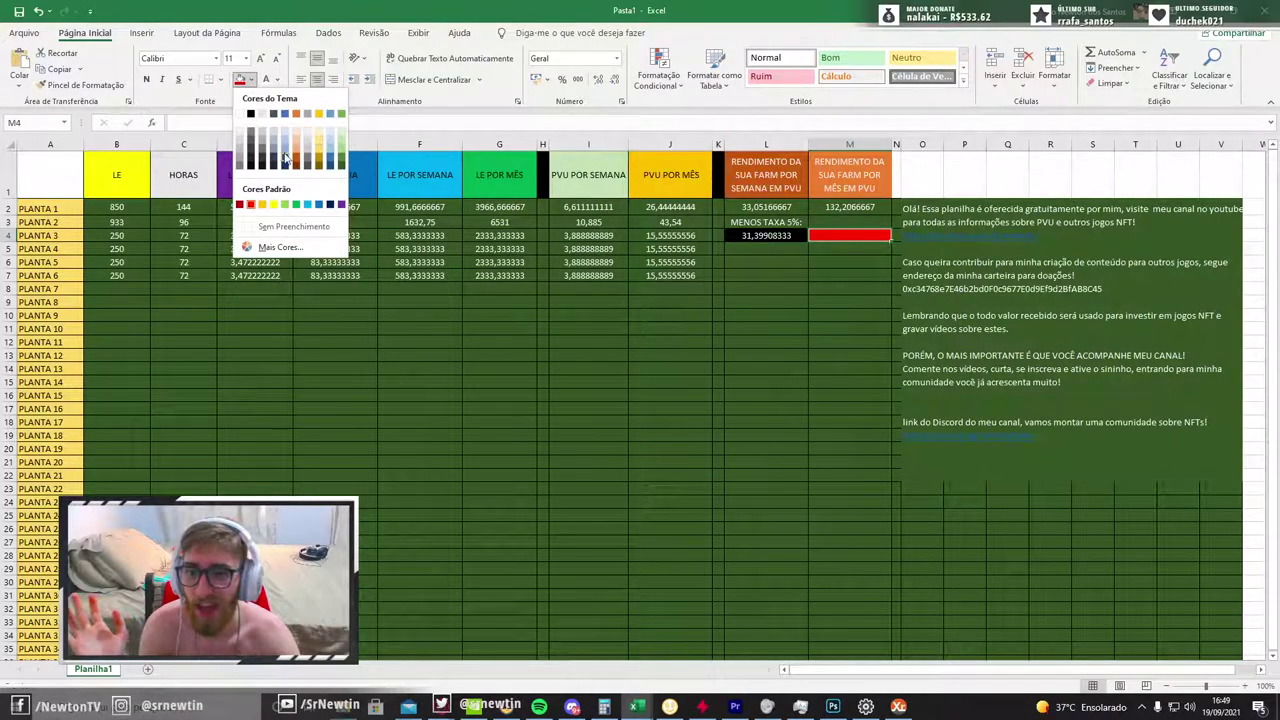
left_click(273, 204)
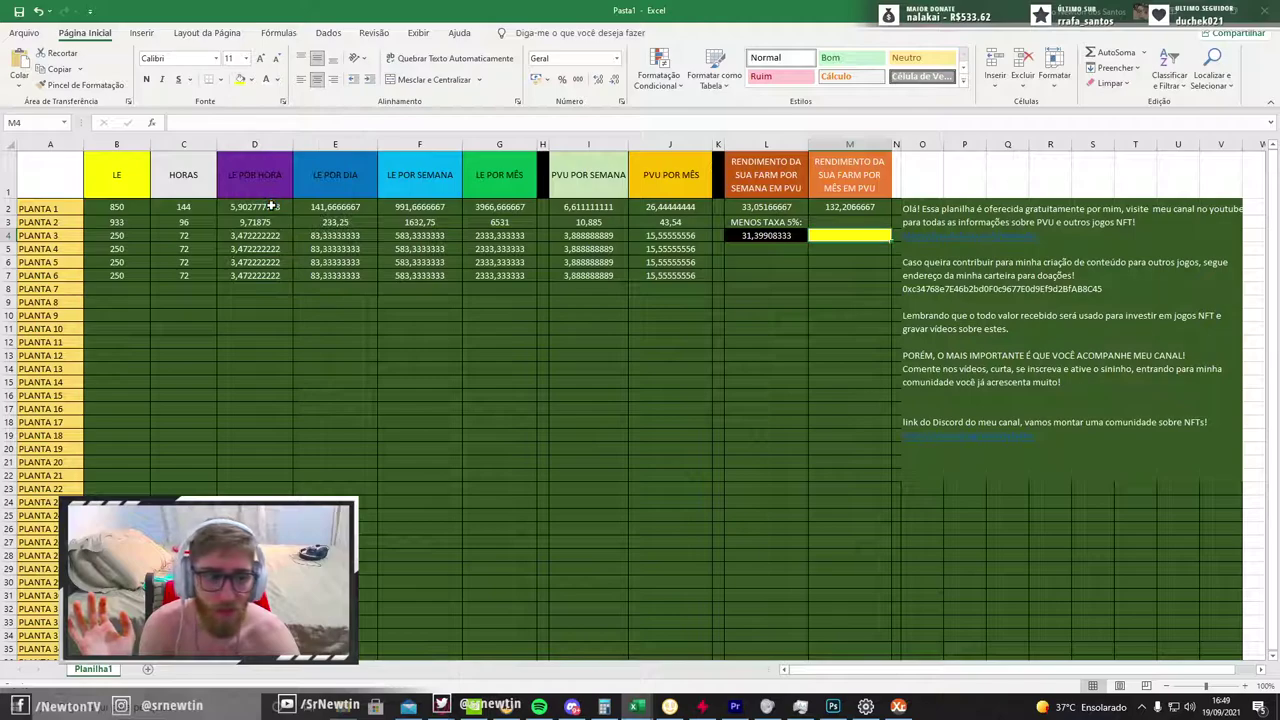
Examine the monthly farm yield formula in M2 and the narrow separator columns H and K
left_click(829, 222)
left_click(830, 212)
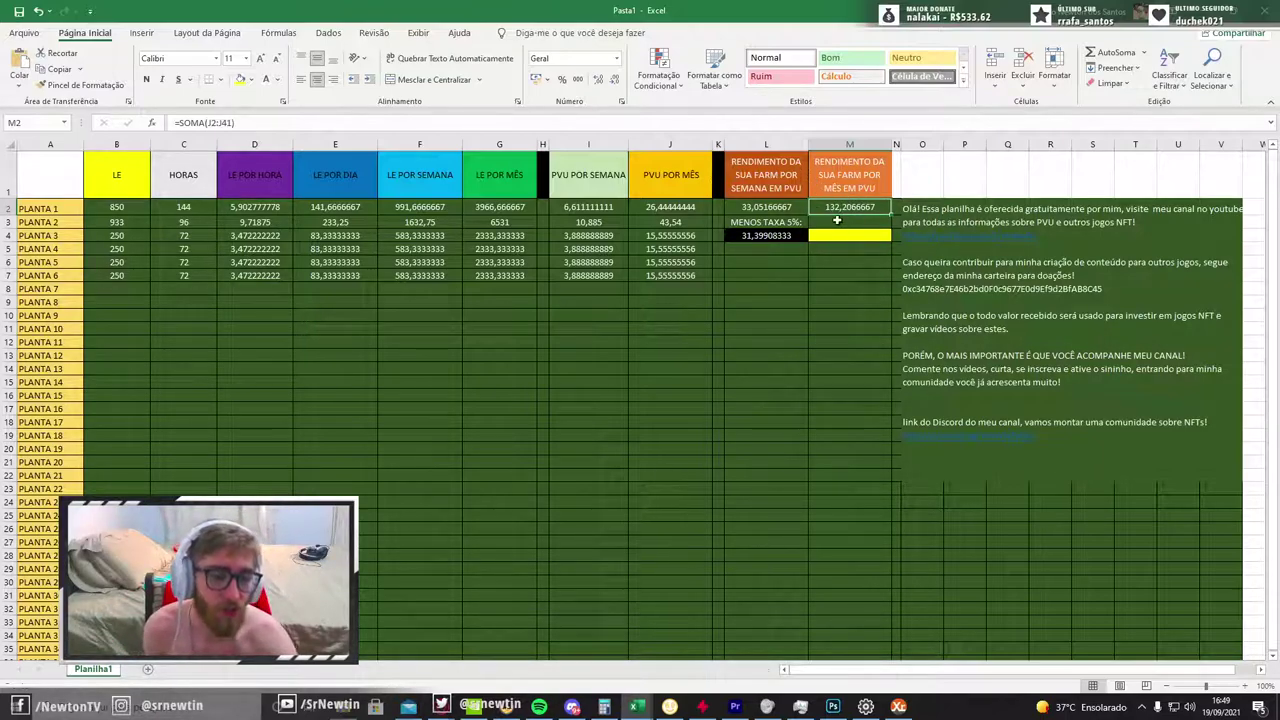
left_click(849, 233)
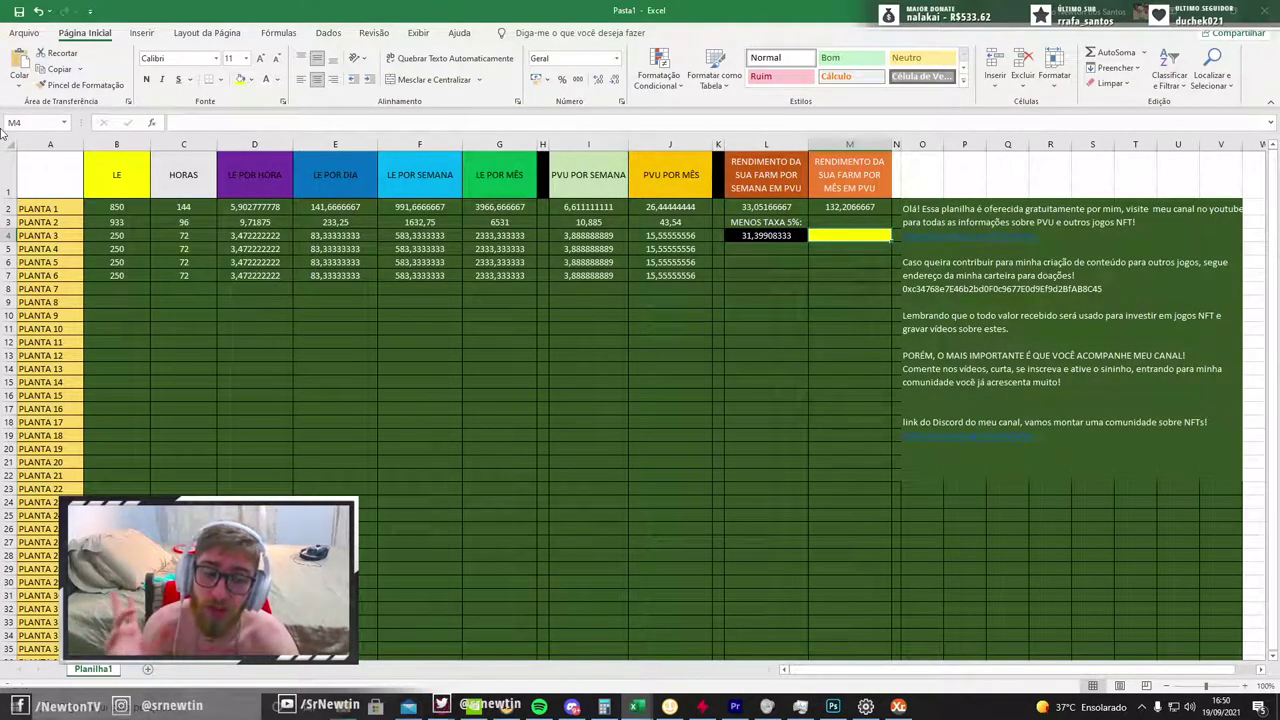
left_click(543, 178)
left_click(718, 182)
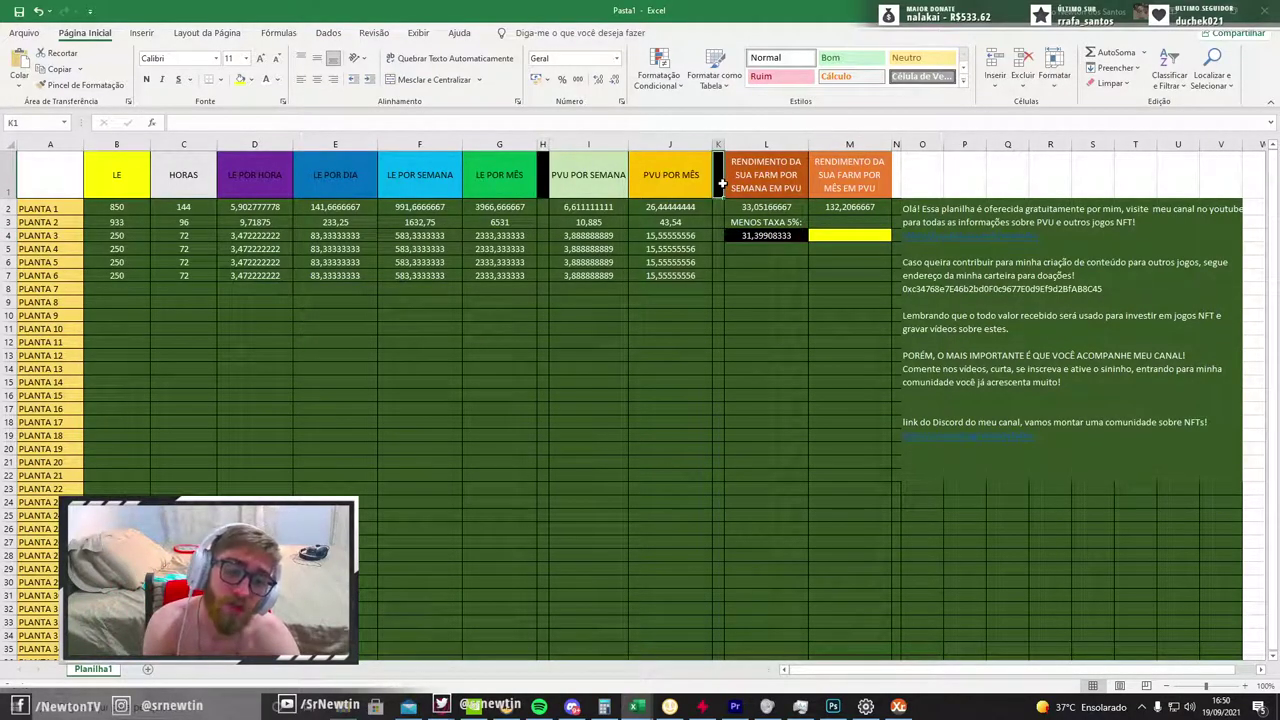
left_click(718, 222)
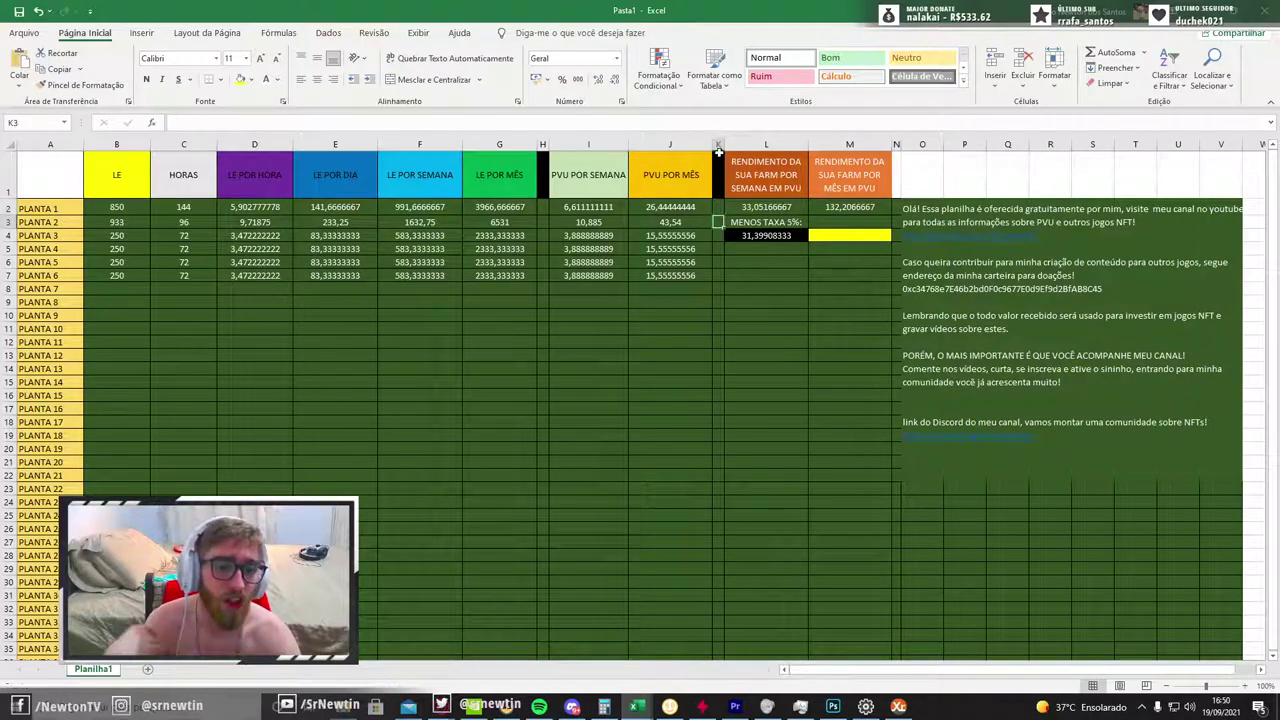
left_click(718, 145)
left_click(545, 145, "ctrl")
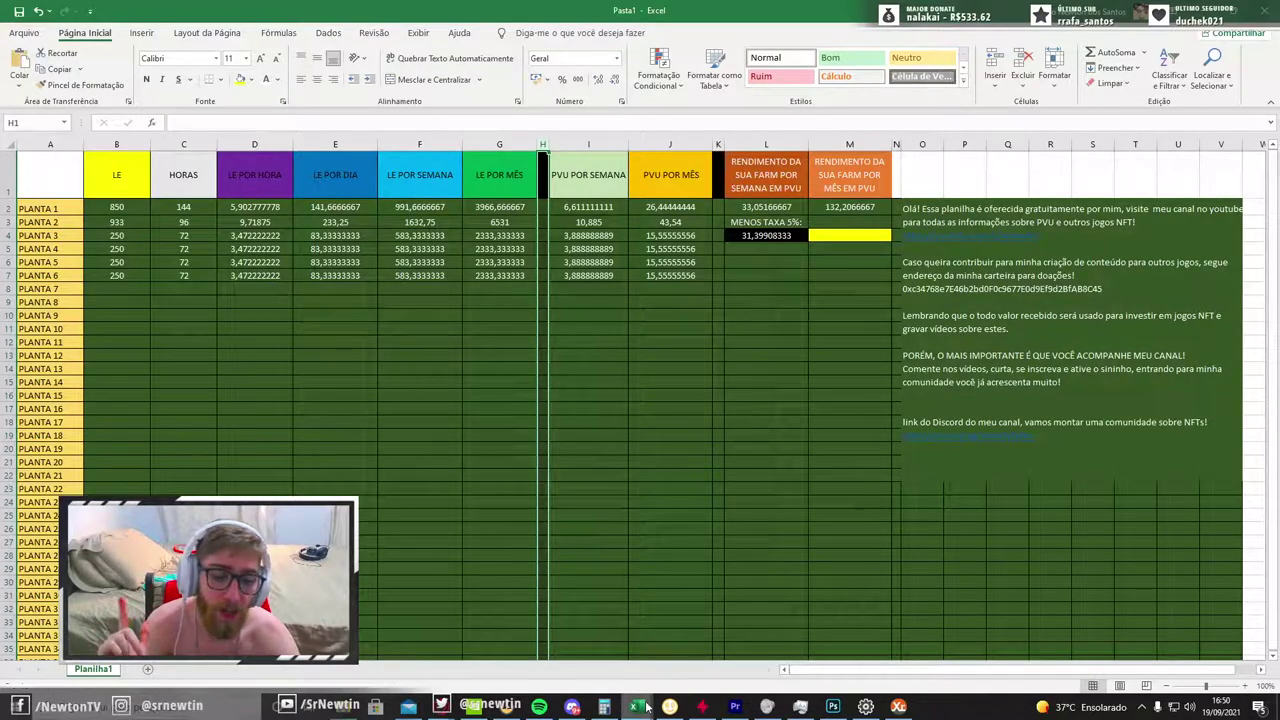
View the workbook SrNewtin_calcular custo-benefício das plantas NFT.xlsx and return to the Pasta1 workbook
mouse_move(646, 707)
left_click(709, 645)
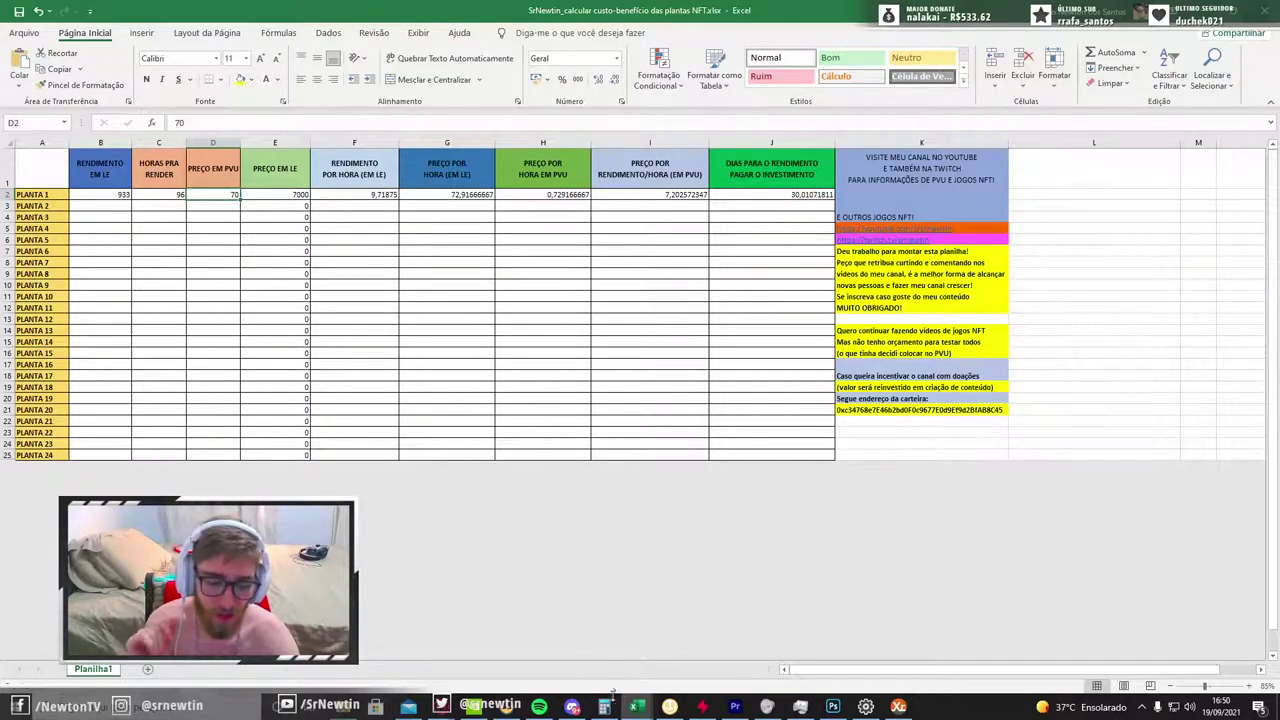
mouse_move(643, 712)
left_click(560, 672)
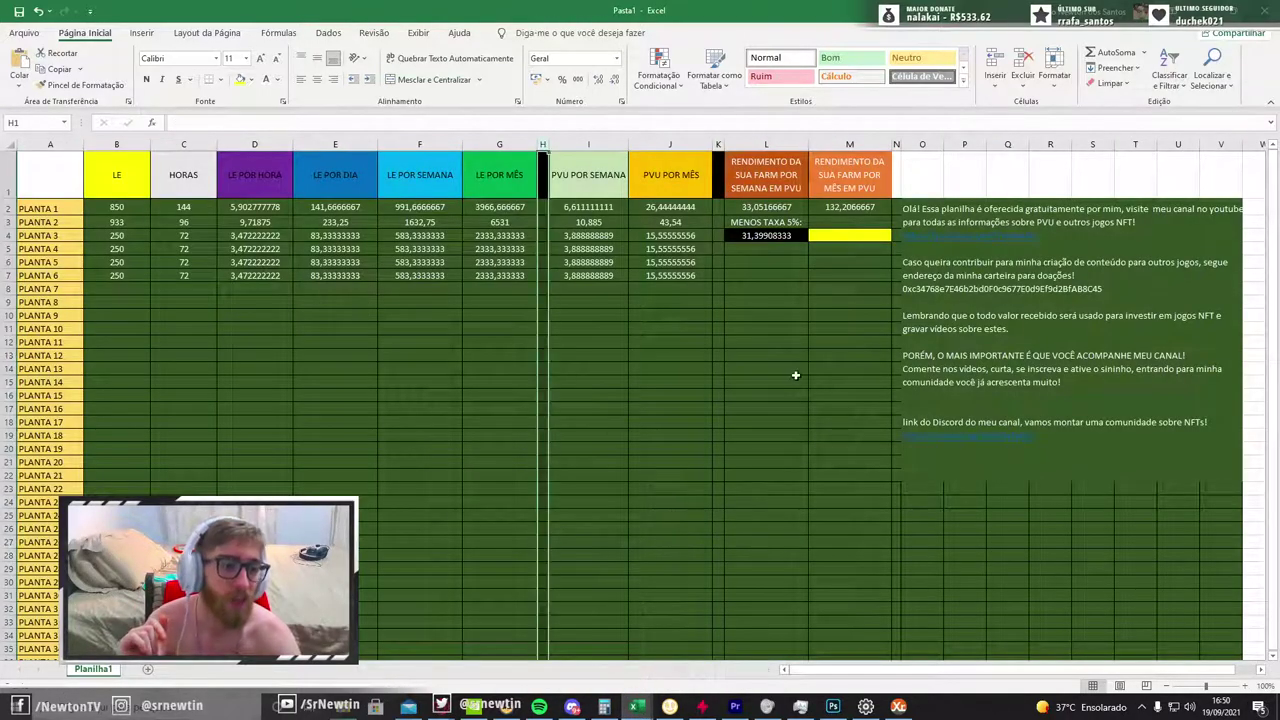
Open cell O8, containing the donation wallet address, for editing
left_click(901, 341)
left_click(852, 299)
left_click(913, 287)
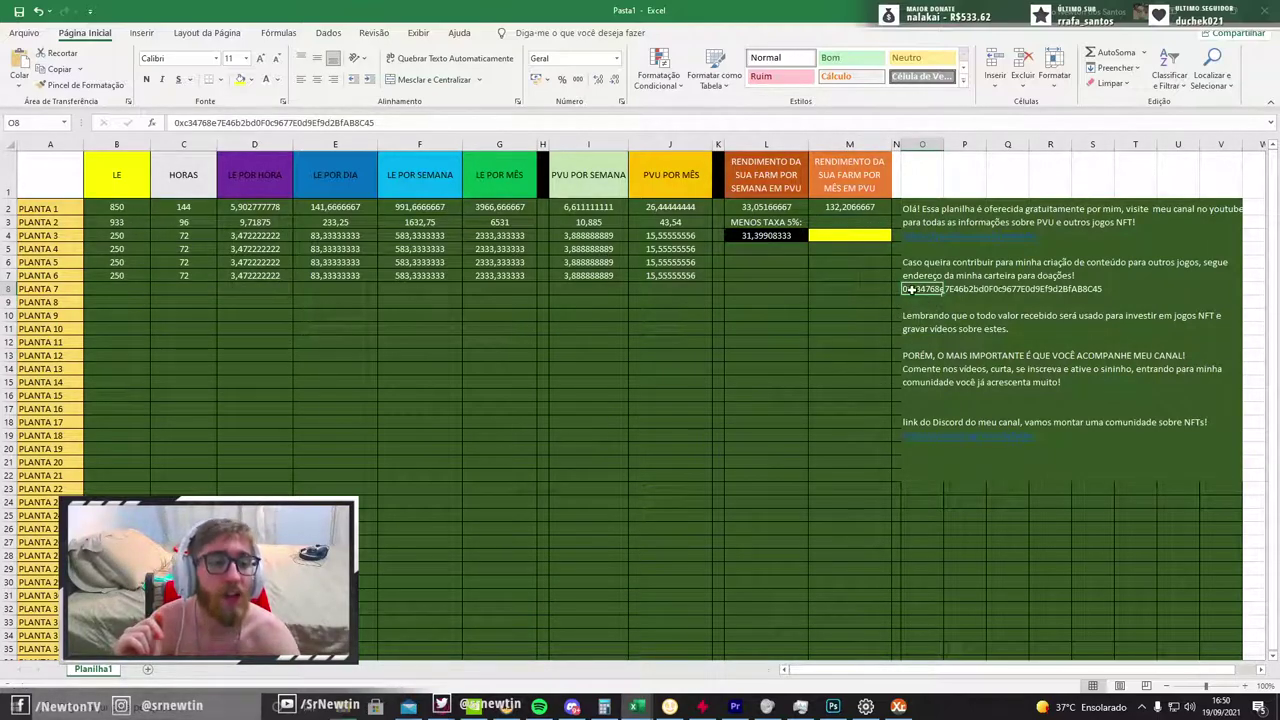
double_click(940, 292)
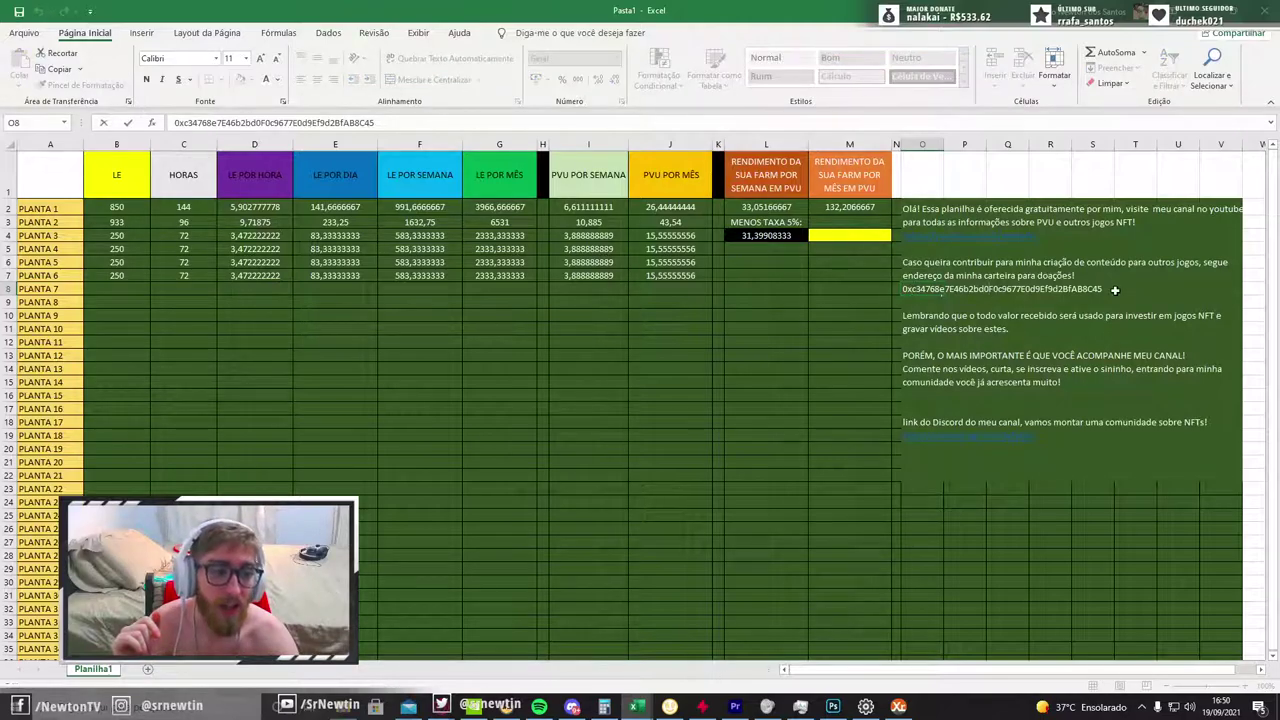
left_click(858, 280)
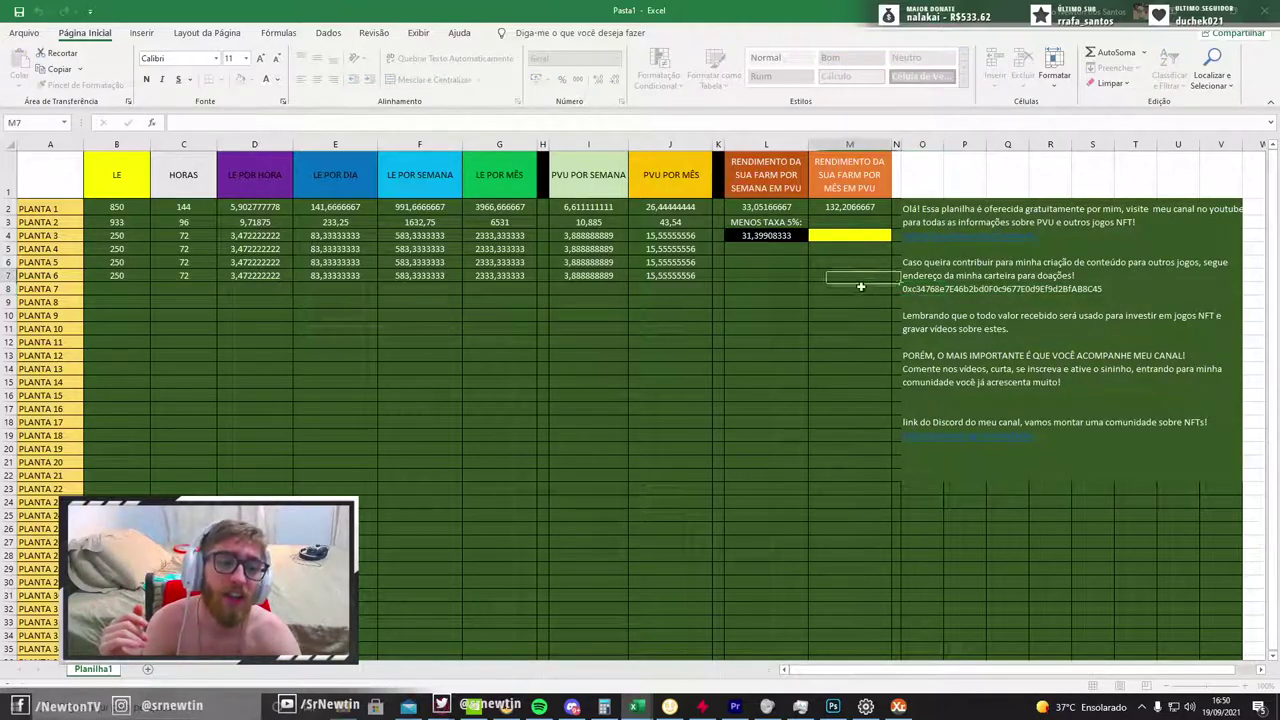
left_click(914, 289)
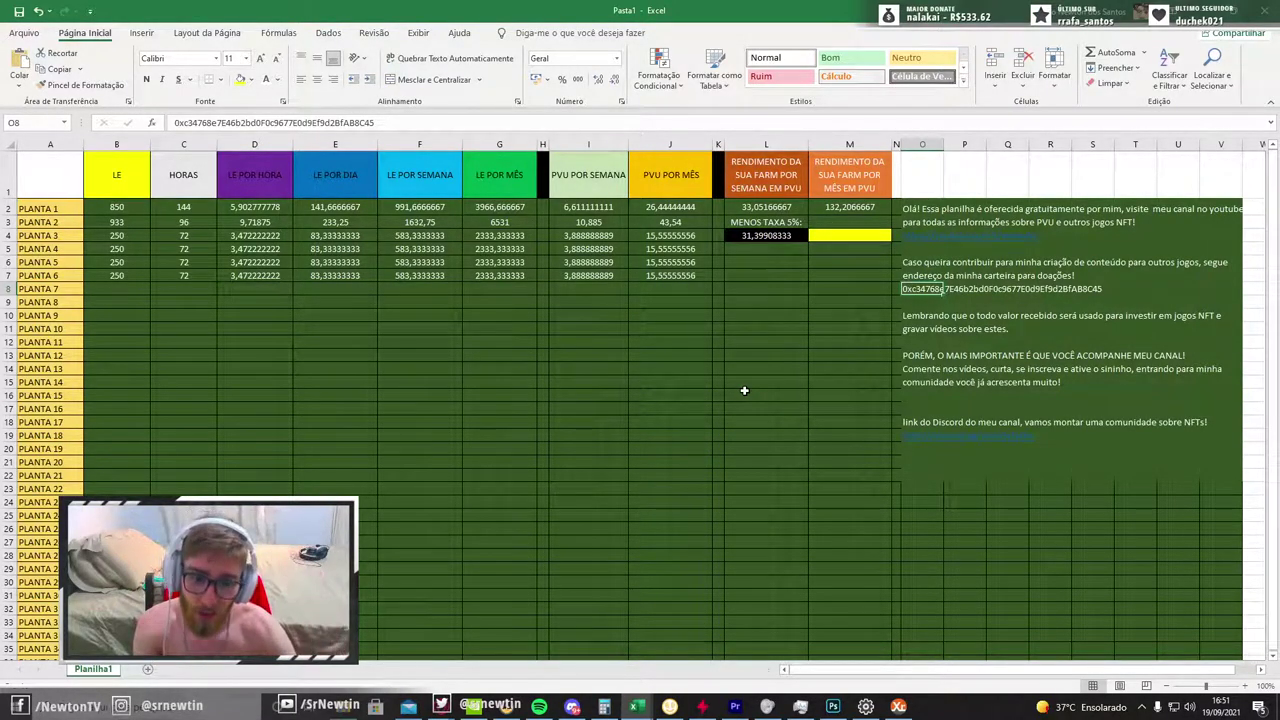
double_click(912, 288)
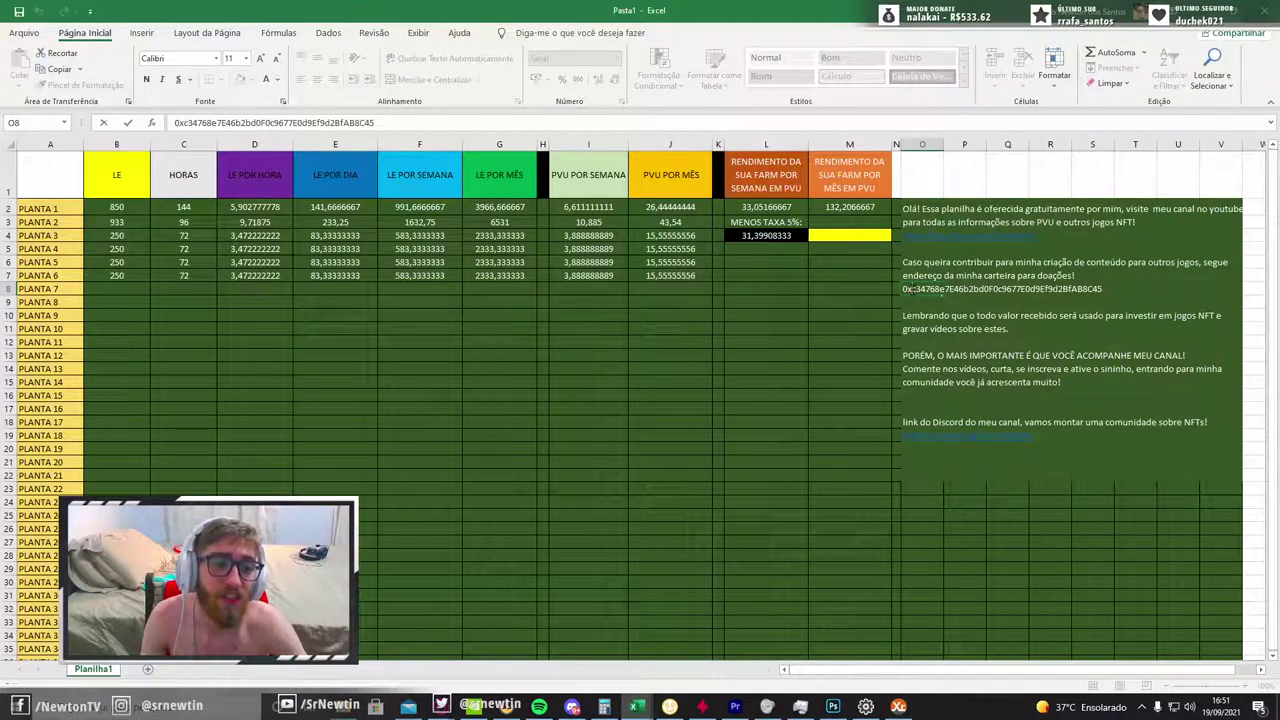